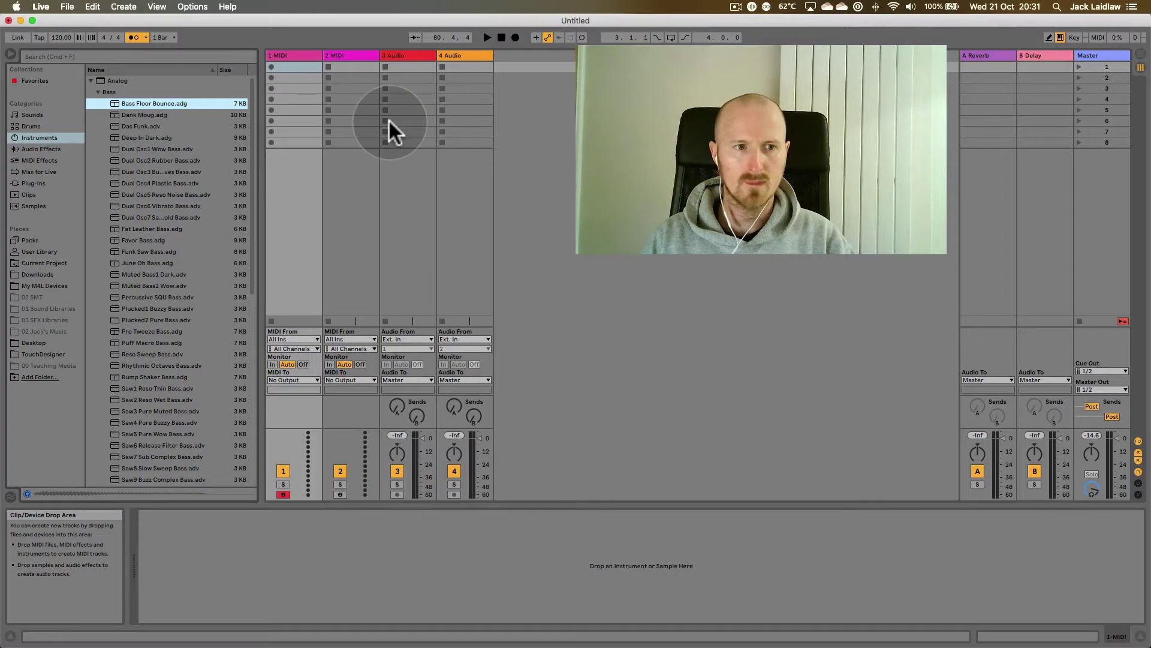
Step: Load the default Analog instrument onto the first MIDI track
{"action": "left_click", "coordinate": [91, 81]}
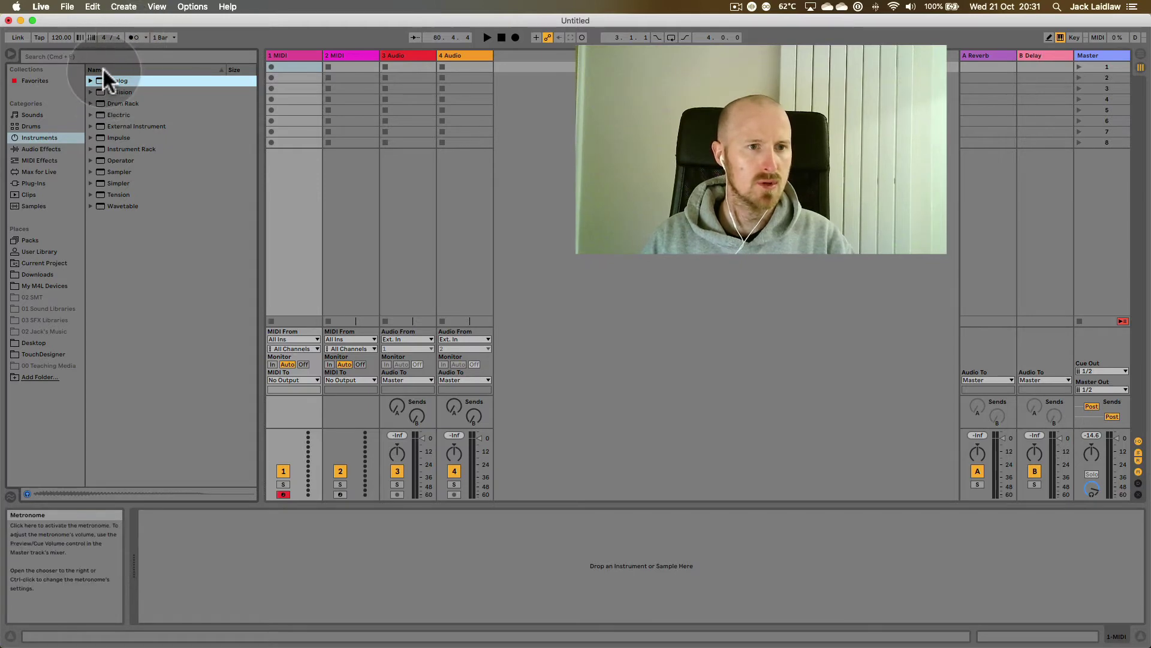
{"action": "left_click_drag", "start_coordinate": [99, 77], "coordinate": [298, 66]}
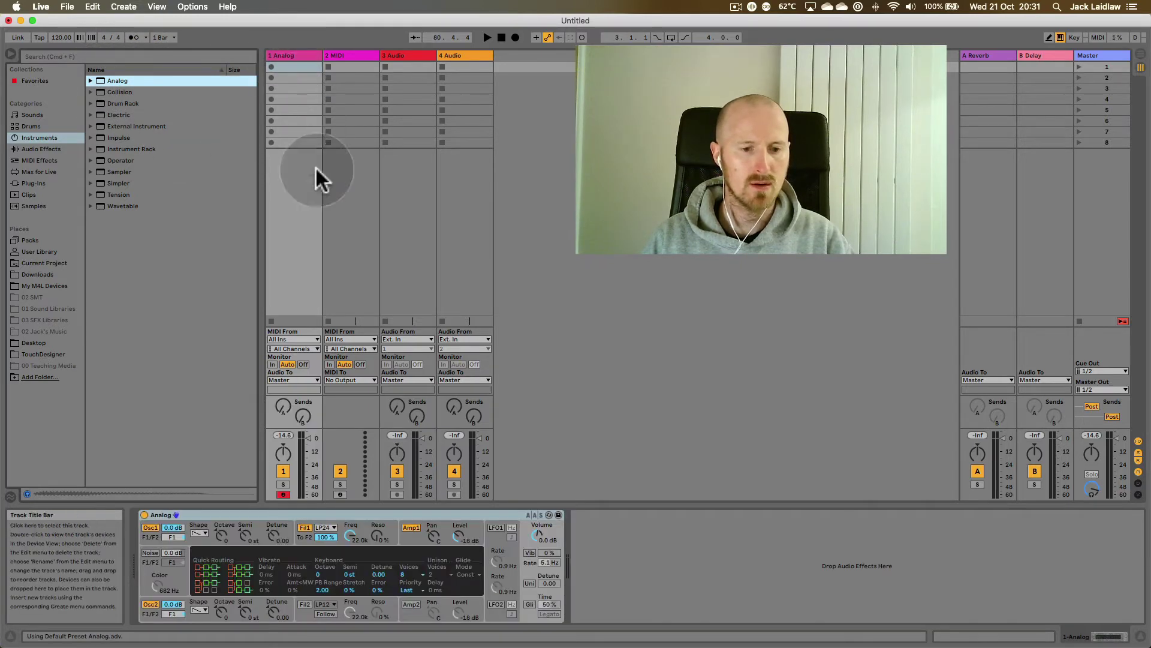
Step: Create a MIDI clip in the Analog track's first slot, fill it with one long C3 note, and launch the clip
{"action": "double_click", "coordinate": [294, 67]}
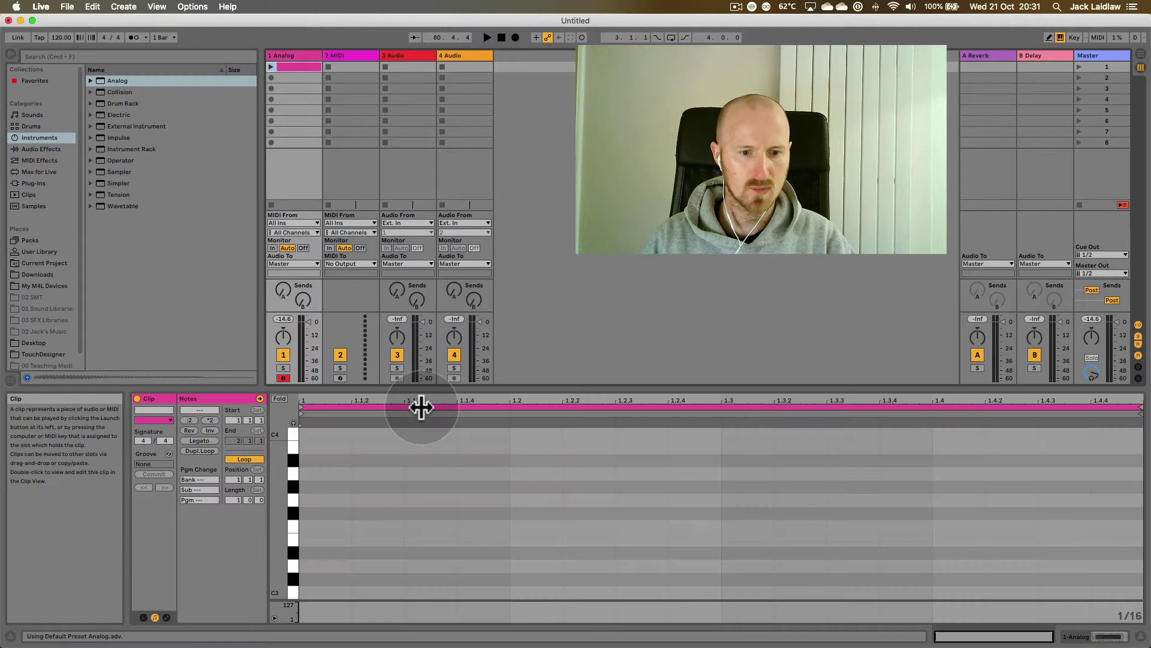
{"action": "left_click_drag", "start_coordinate": [419, 396], "coordinate": [414, 279]}
{"action": "double_click", "coordinate": [337, 483]}
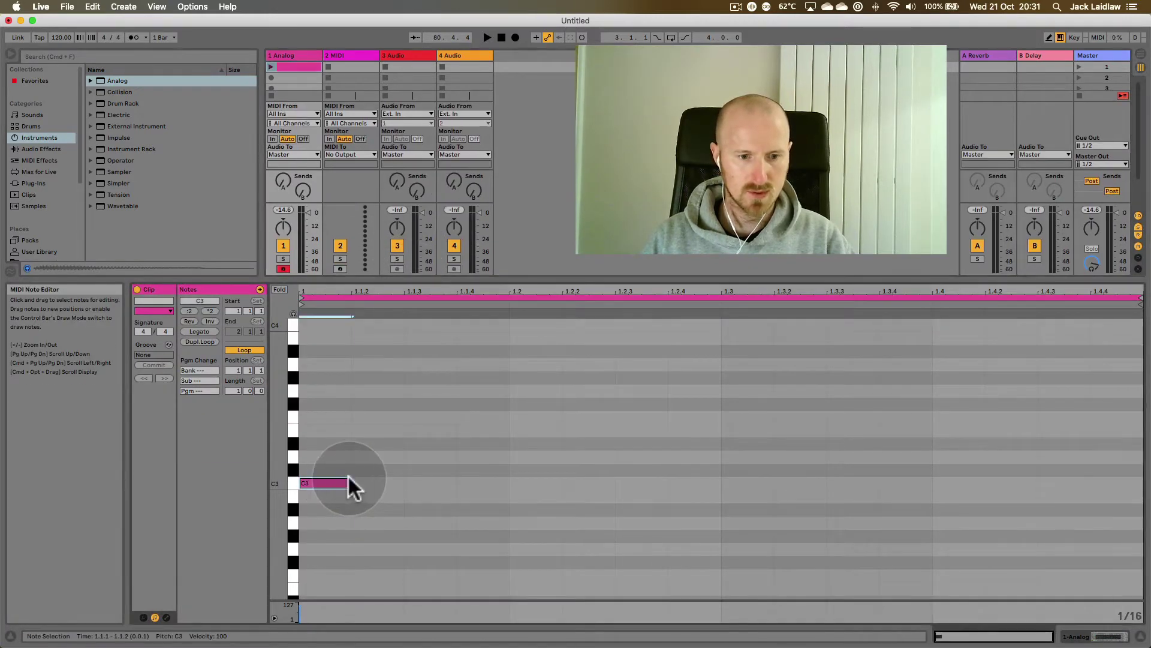
{"action": "left_click_drag", "start_coordinate": [352, 483], "coordinate": [806, 295]}
{"action": "key", "text": "shift+Tab"}
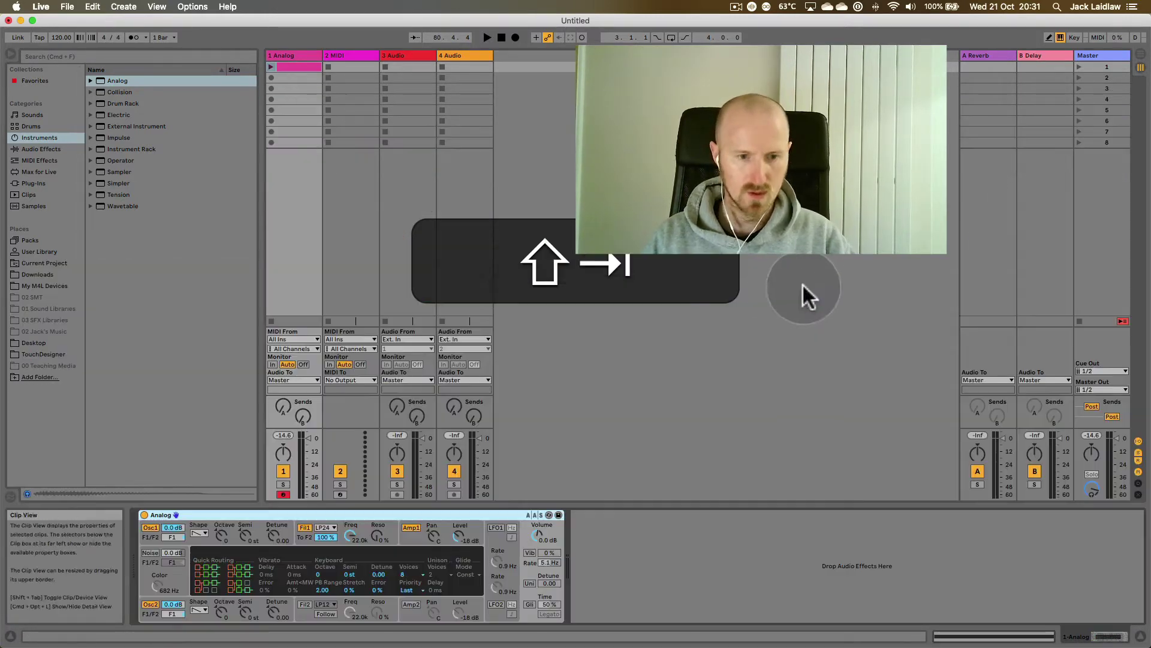
{"action": "left_click", "coordinate": [271, 66]}
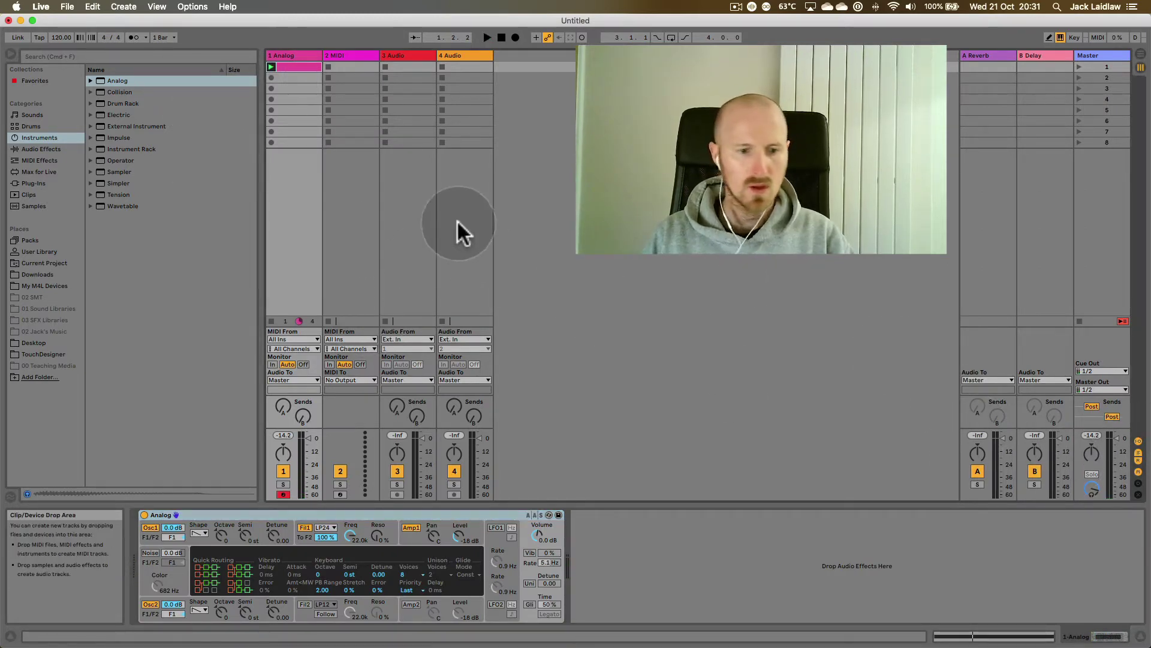
Step: Enable LFO 1 in Analog and sync its rate to the tempo at 1/4
{"action": "left_click", "coordinate": [495, 529]}
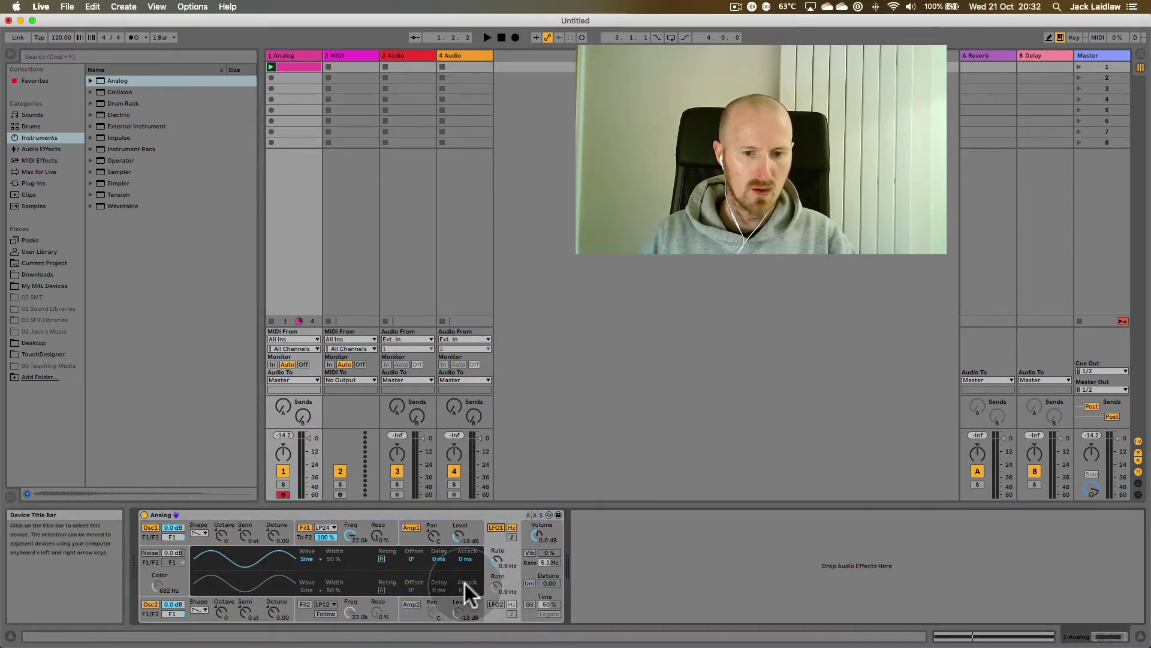
{"action": "left_click", "coordinate": [495, 604]}
{"action": "left_click", "coordinate": [496, 604]}
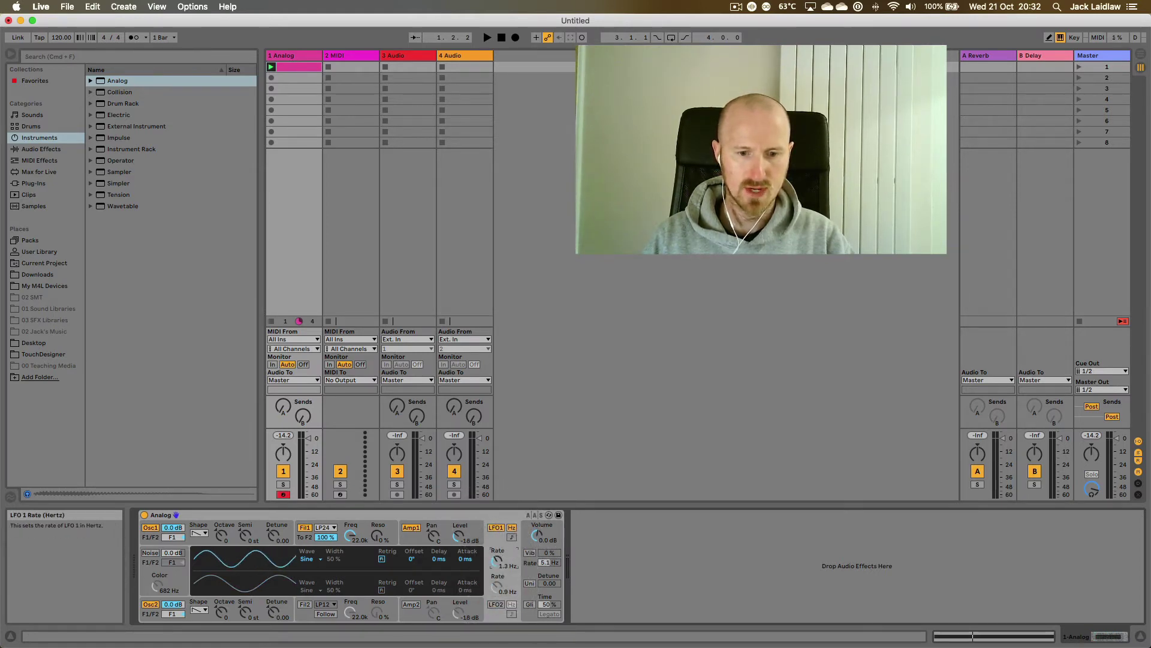
{"action": "left_click", "coordinate": [510, 537]}
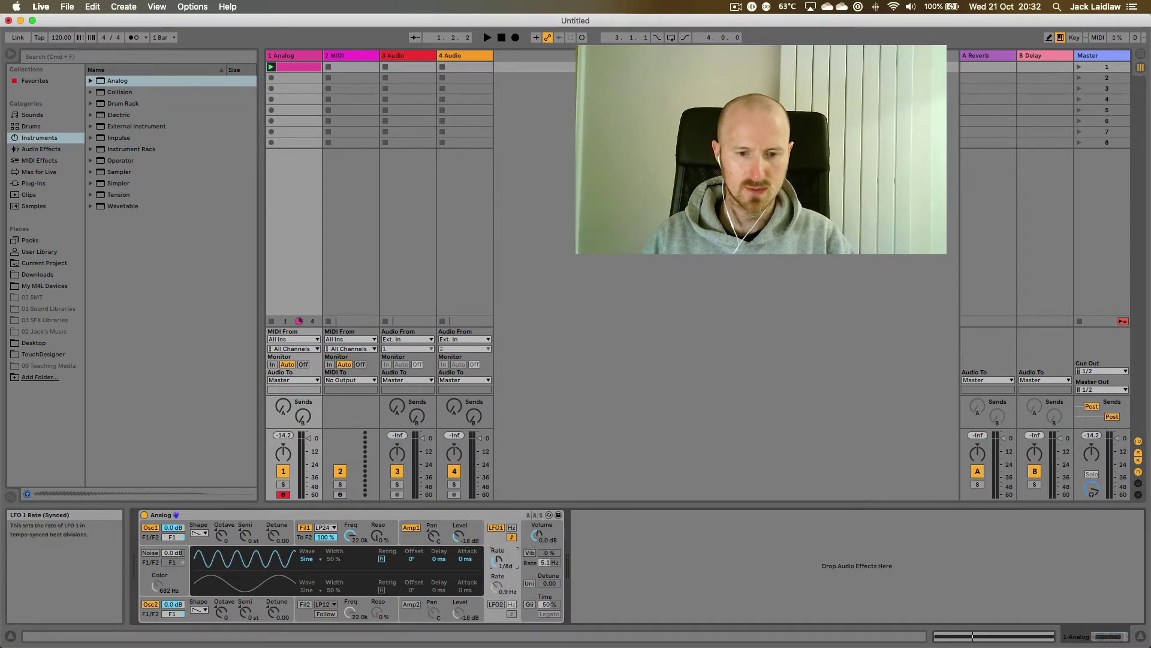
{"action": "left_click_drag", "start_coordinate": [497, 561], "coordinate": [496, 567]}
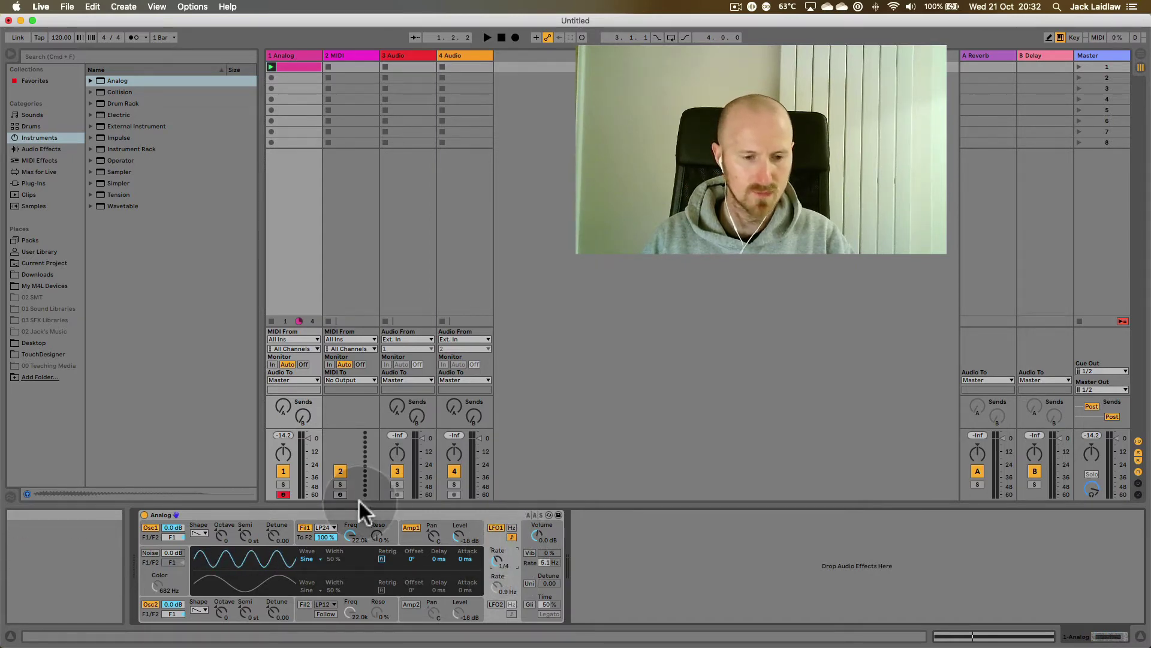
Step: Switch LFO 1's waveform to Tri and finally to Rect
{"action": "left_click", "coordinate": [311, 559]}
{"action": "left_click", "coordinate": [310, 574]}
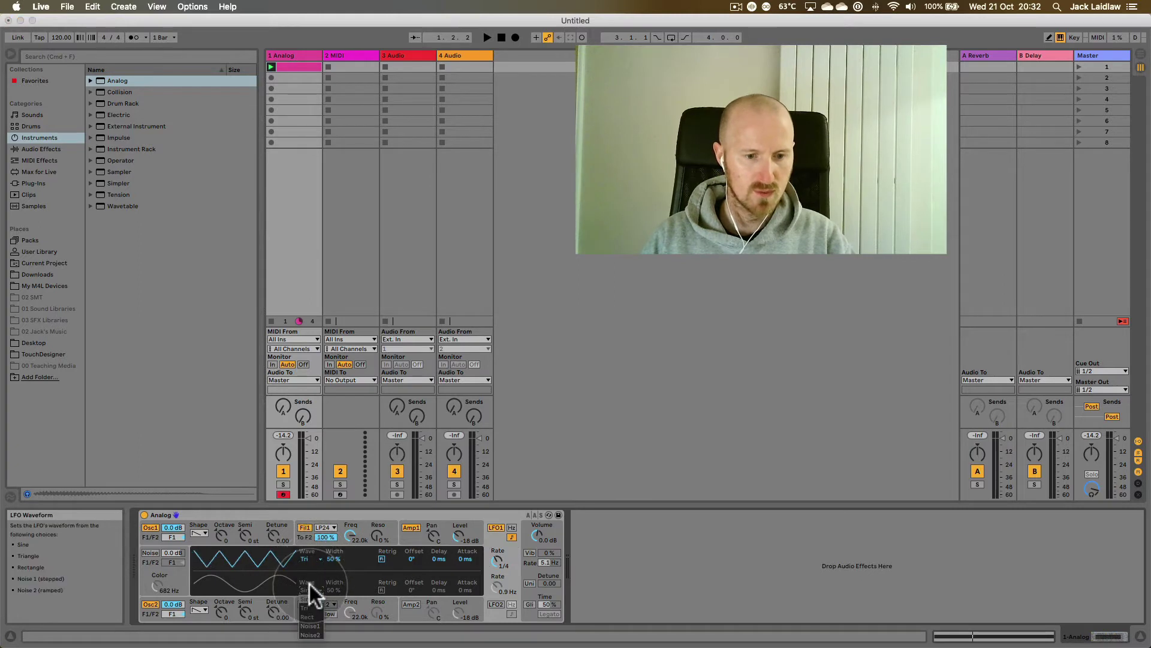
{"action": "left_click", "coordinate": [312, 561]}
{"action": "left_click", "coordinate": [311, 585]}
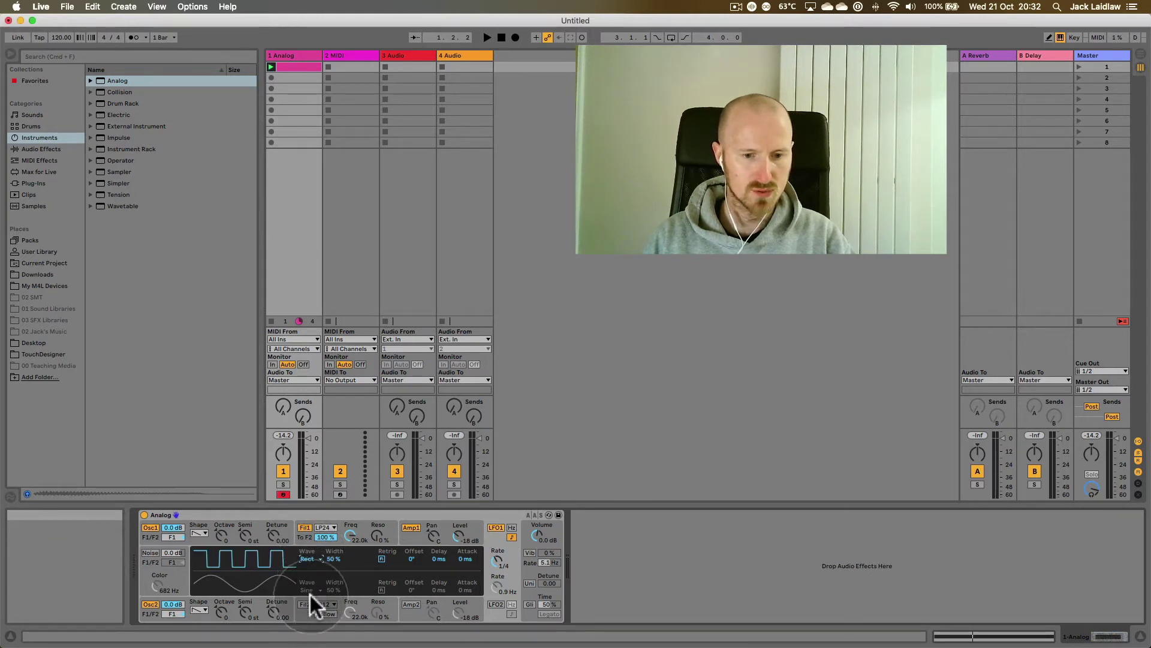
{"action": "left_click", "coordinate": [311, 596]}
Step: Switch off LFO 1, filter 2 and oscillator 2 in Analog
{"action": "left_click", "coordinate": [491, 530]}
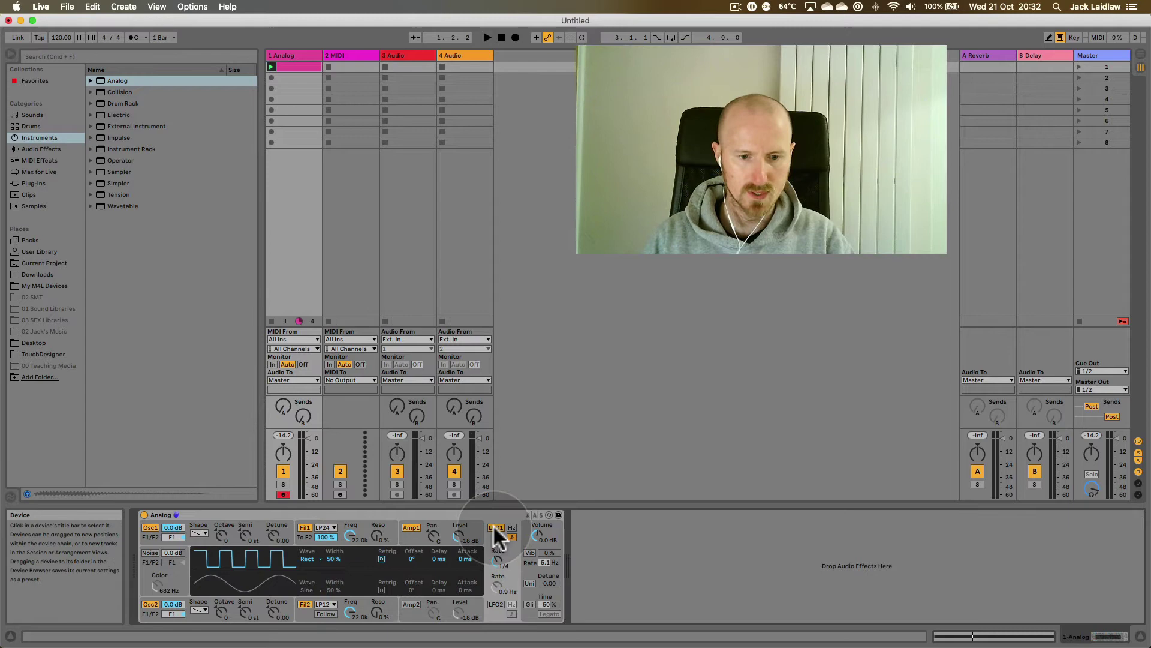
{"action": "left_click", "coordinate": [306, 603]}
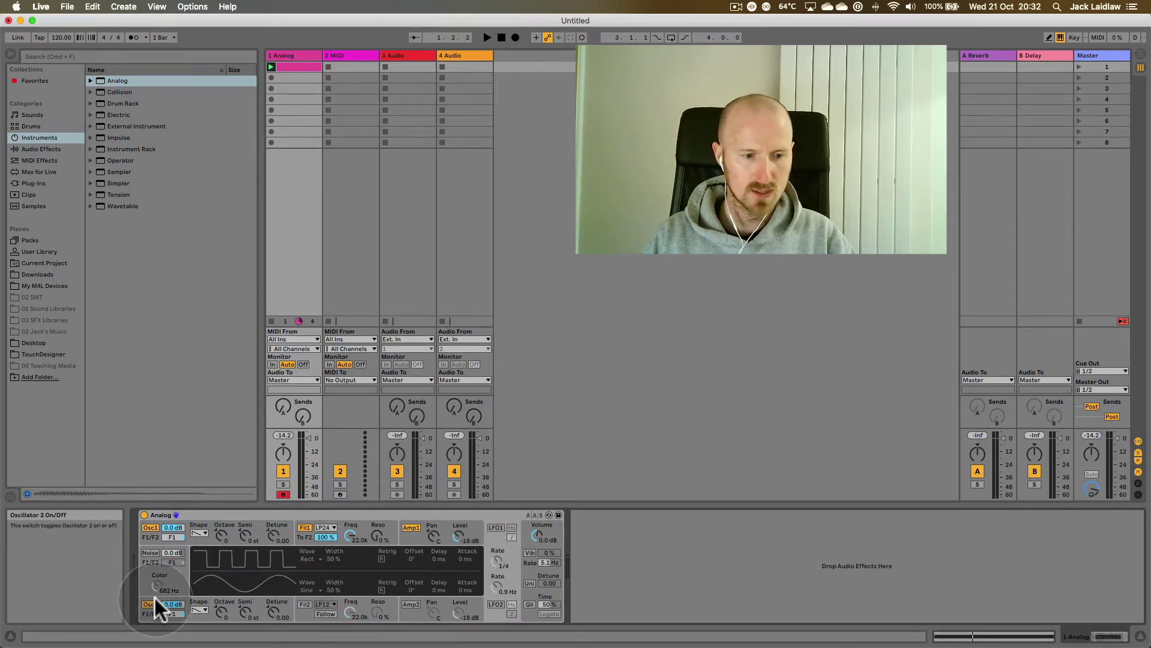
{"action": "left_click", "coordinate": [152, 604]}
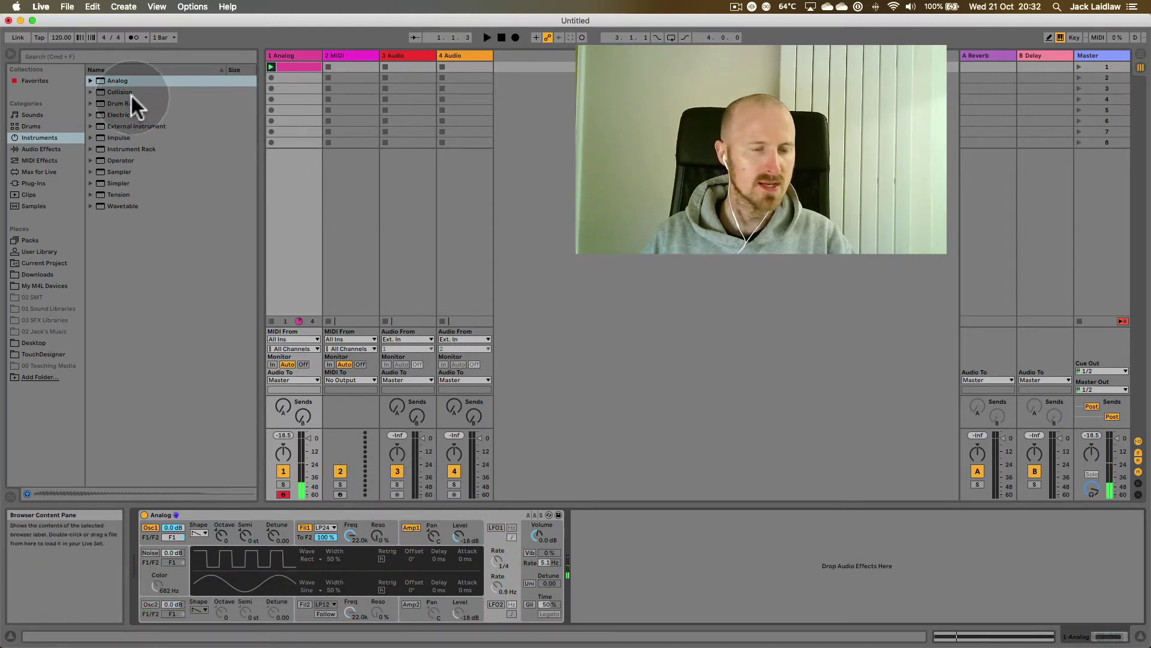
Step: Add the Max for Live LFO audio effect after Analog on the first track, leaving Analog's own LFO 1 off
{"action": "left_click", "coordinate": [42, 172]}
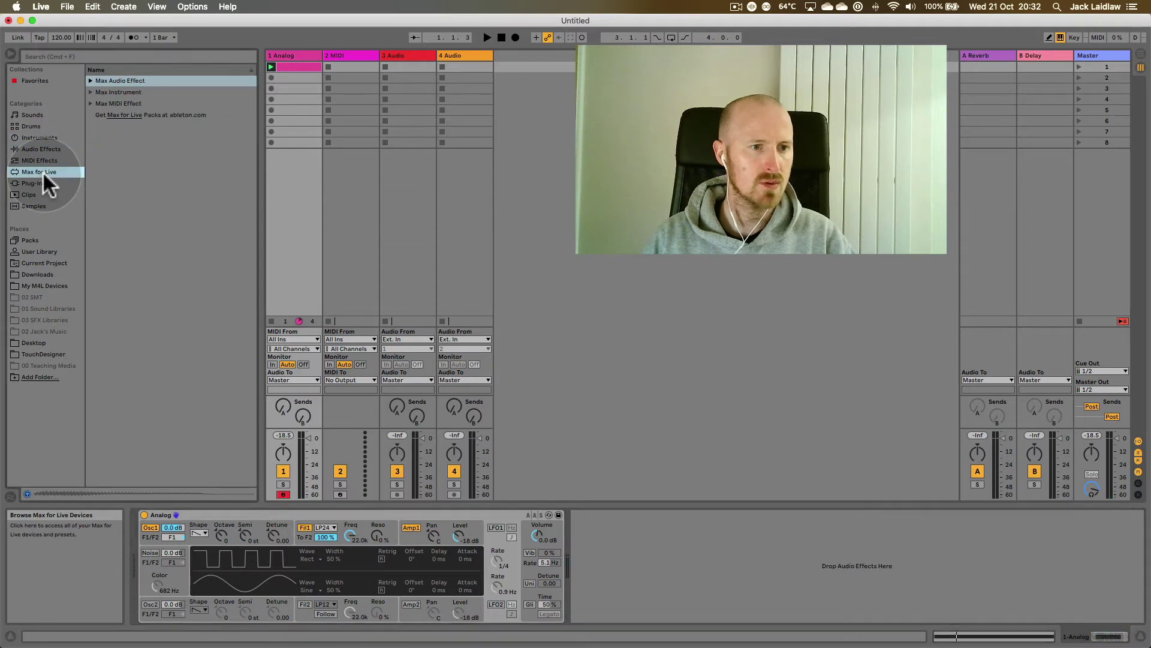
{"action": "left_click", "coordinate": [90, 80]}
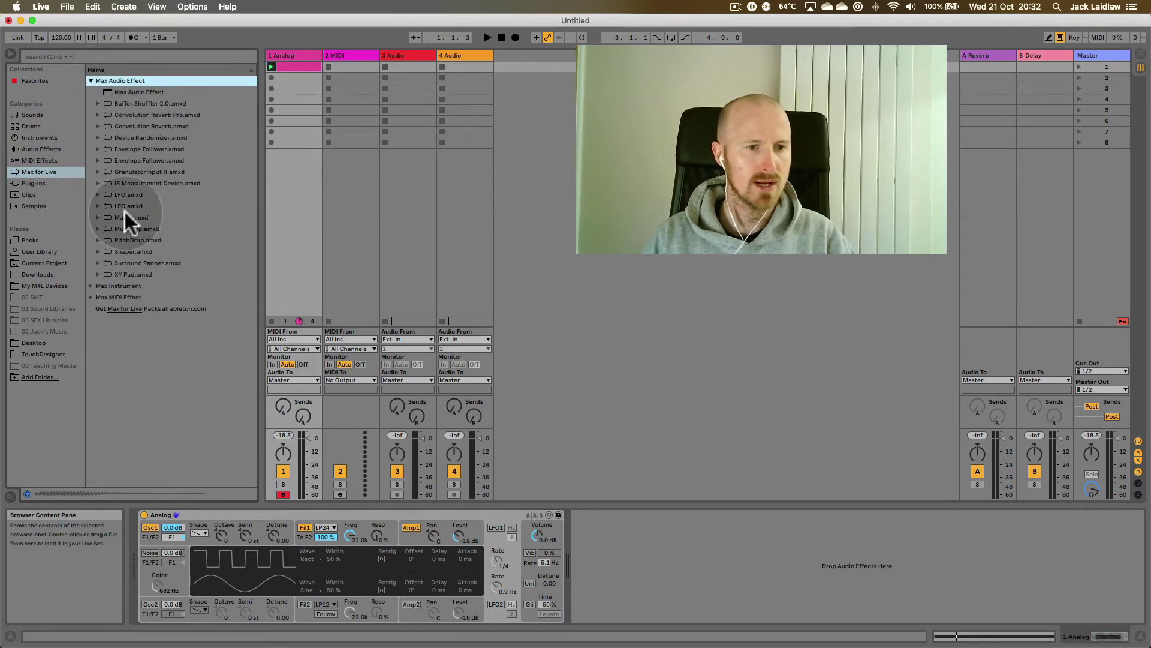
{"action": "left_click_drag", "start_coordinate": [117, 195], "coordinate": [635, 524]}
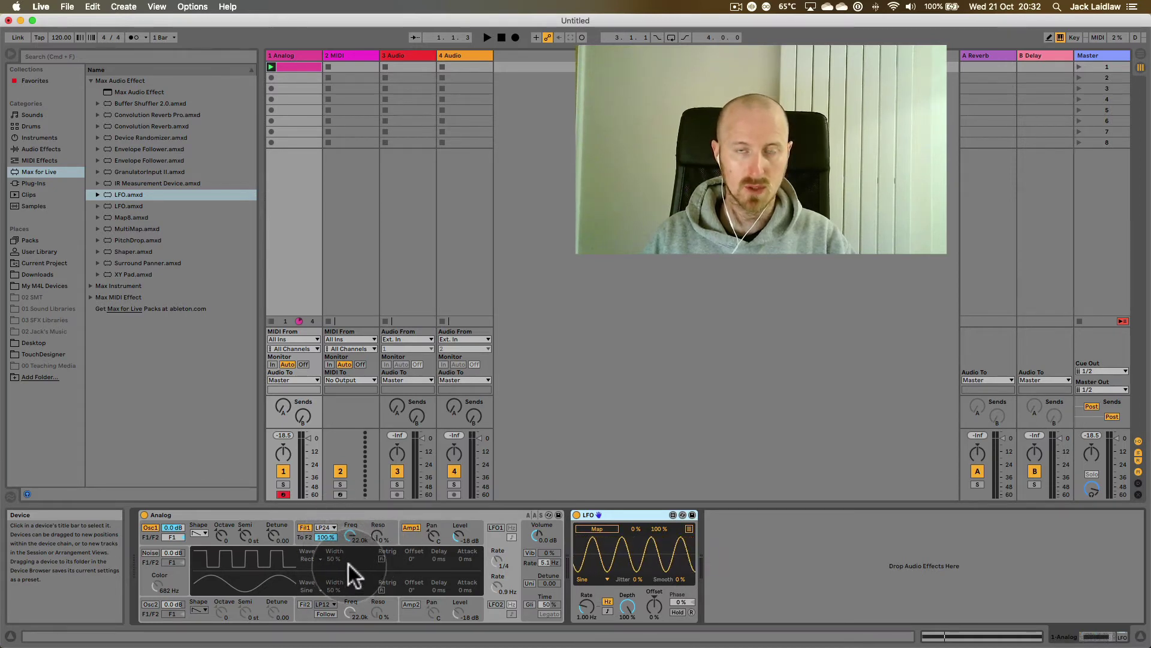
{"action": "left_click", "coordinate": [495, 528]}
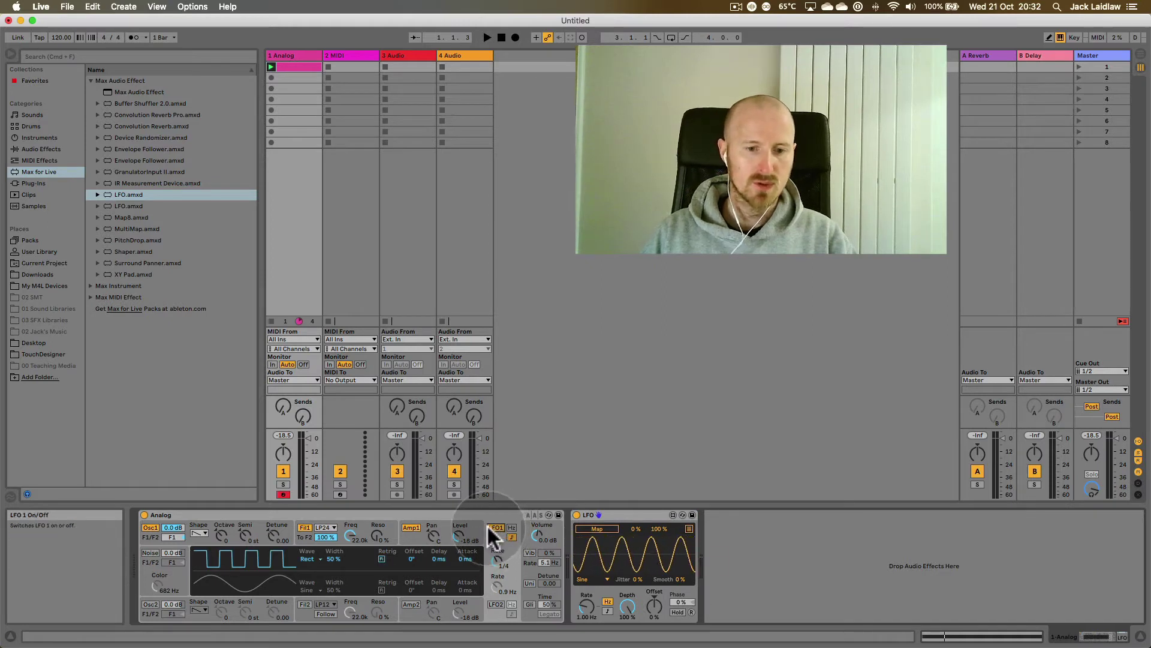
{"action": "left_click", "coordinate": [495, 528]}
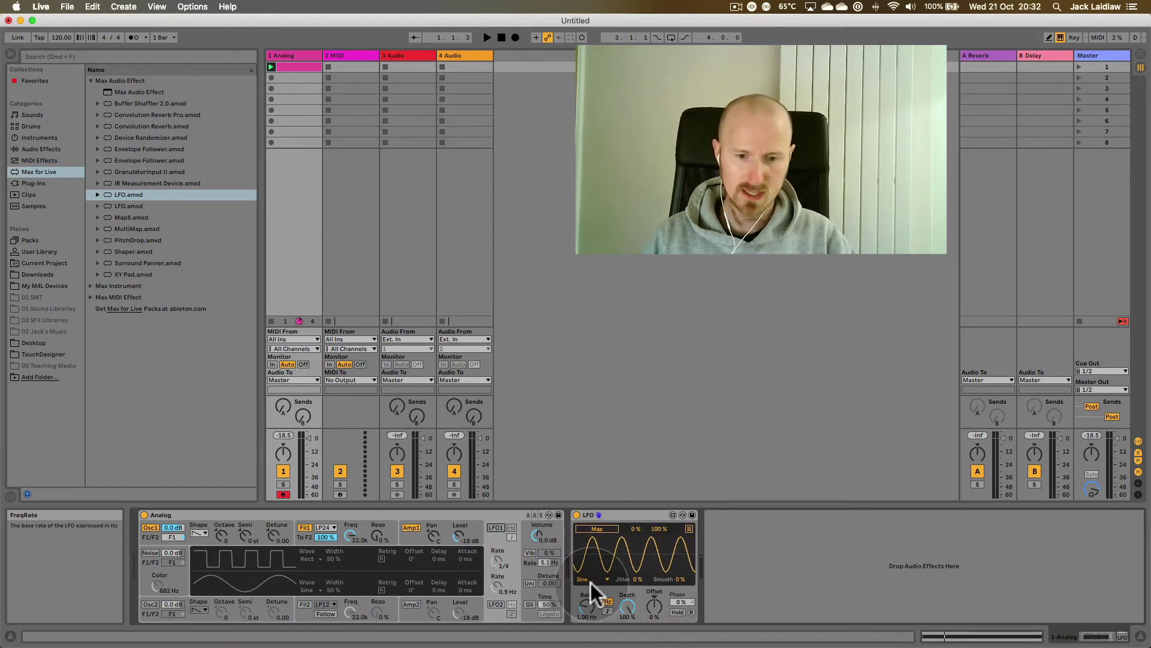
Step: Cycle the Max LFO's waveform through Up, Triangle, Square, Random and Bin, and return it to Sine
{"action": "left_click", "coordinate": [605, 577]}
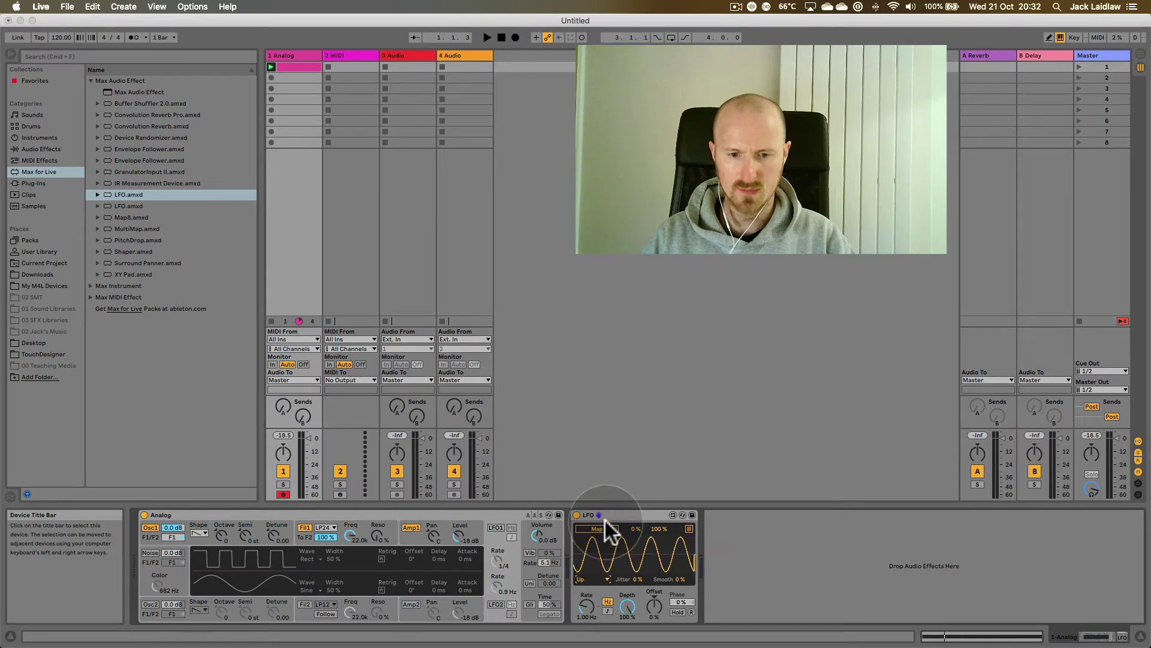
{"action": "left_click", "coordinate": [605, 521]}
{"action": "left_click", "coordinate": [604, 577]}
{"action": "left_click", "coordinate": [599, 539]}
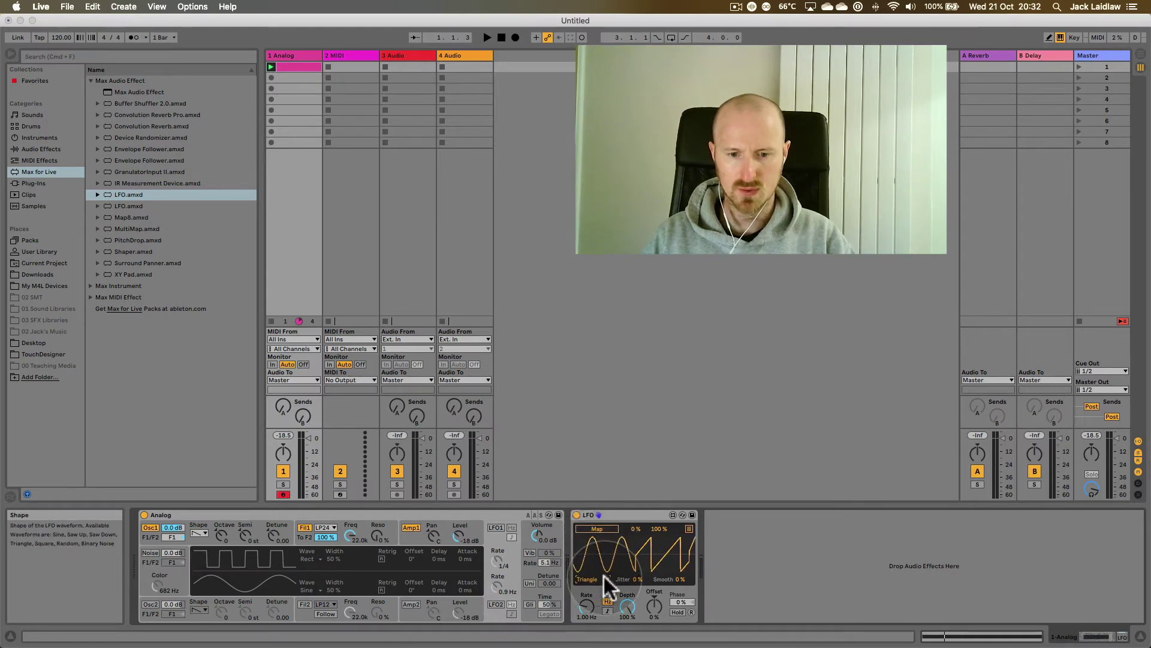
{"action": "left_click", "coordinate": [604, 578]}
{"action": "left_click", "coordinate": [599, 549]}
{"action": "left_click", "coordinate": [603, 578]}
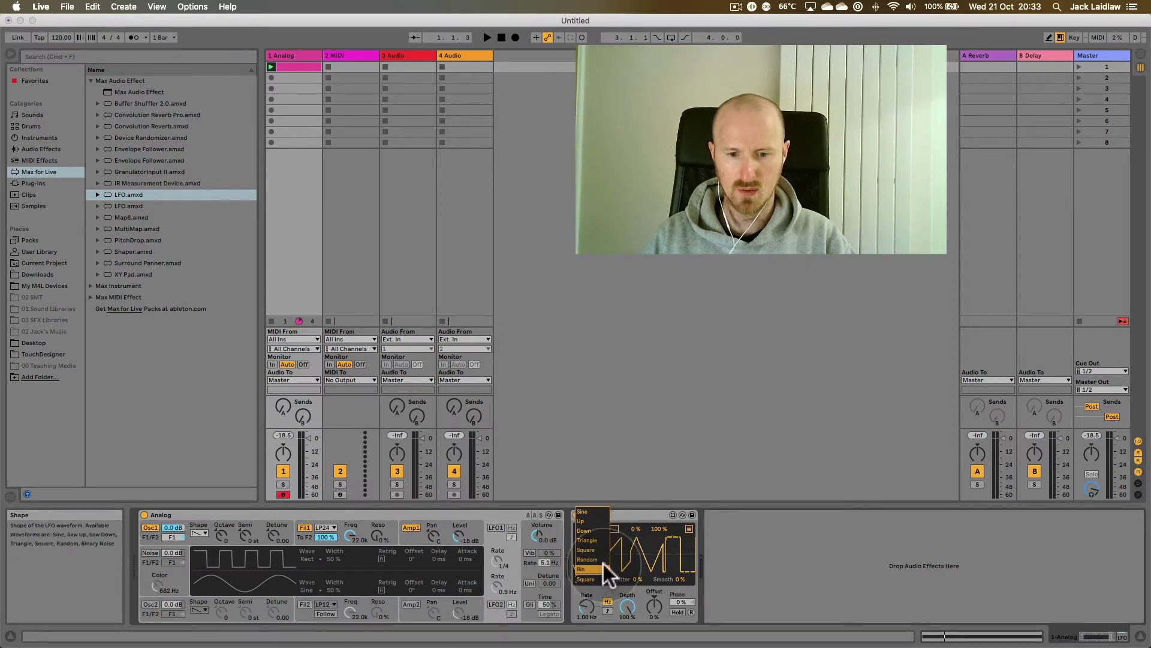
{"action": "left_click", "coordinate": [604, 560]}
{"action": "left_click", "coordinate": [604, 576]}
{"action": "left_click", "coordinate": [604, 570]}
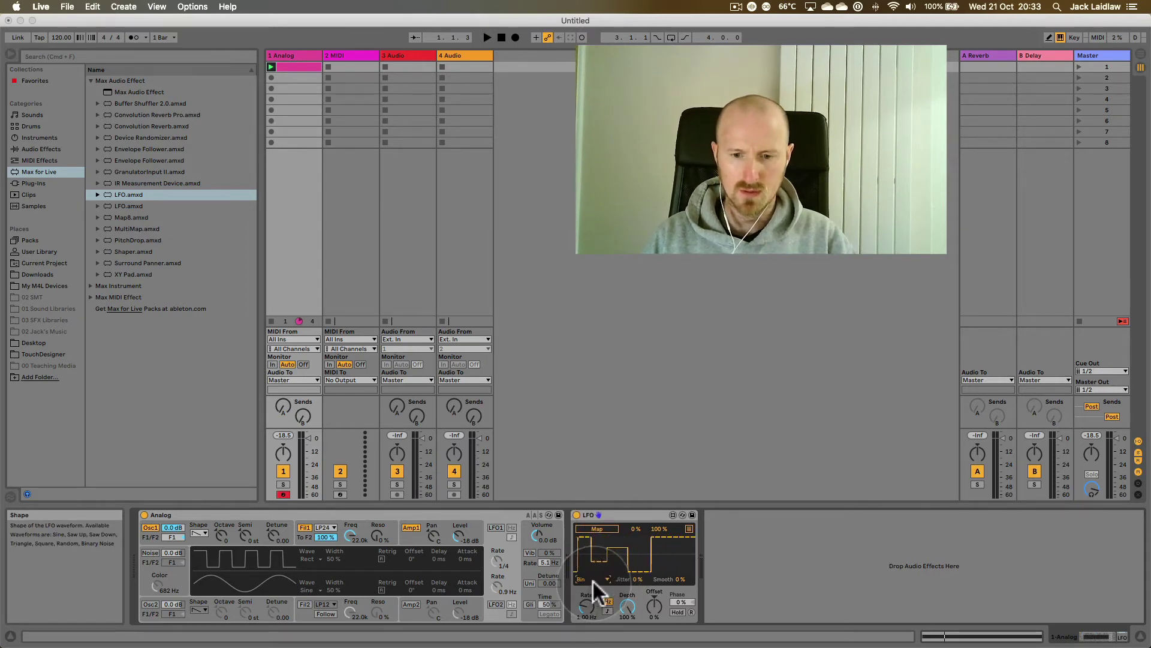
{"action": "left_click", "coordinate": [599, 578]}
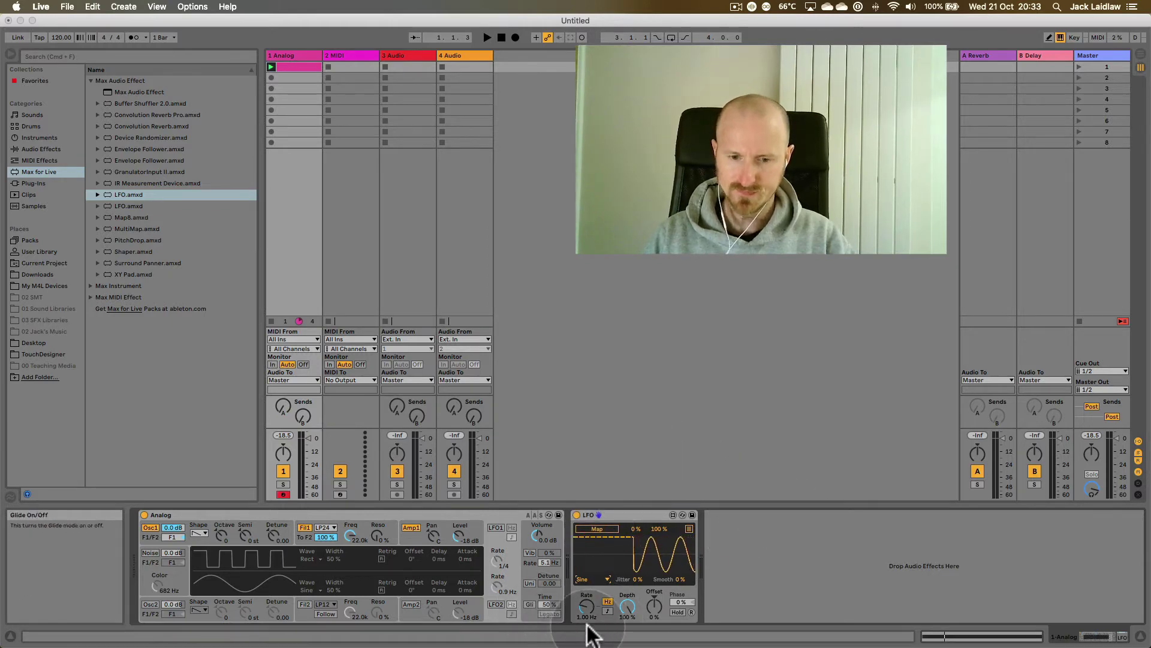
Step: Raise the Max LFO's free-running rate, switch it to tempo sync and set the synced rate to 1
{"action": "left_click_drag", "start_coordinate": [585, 607], "coordinate": [611, 621]}
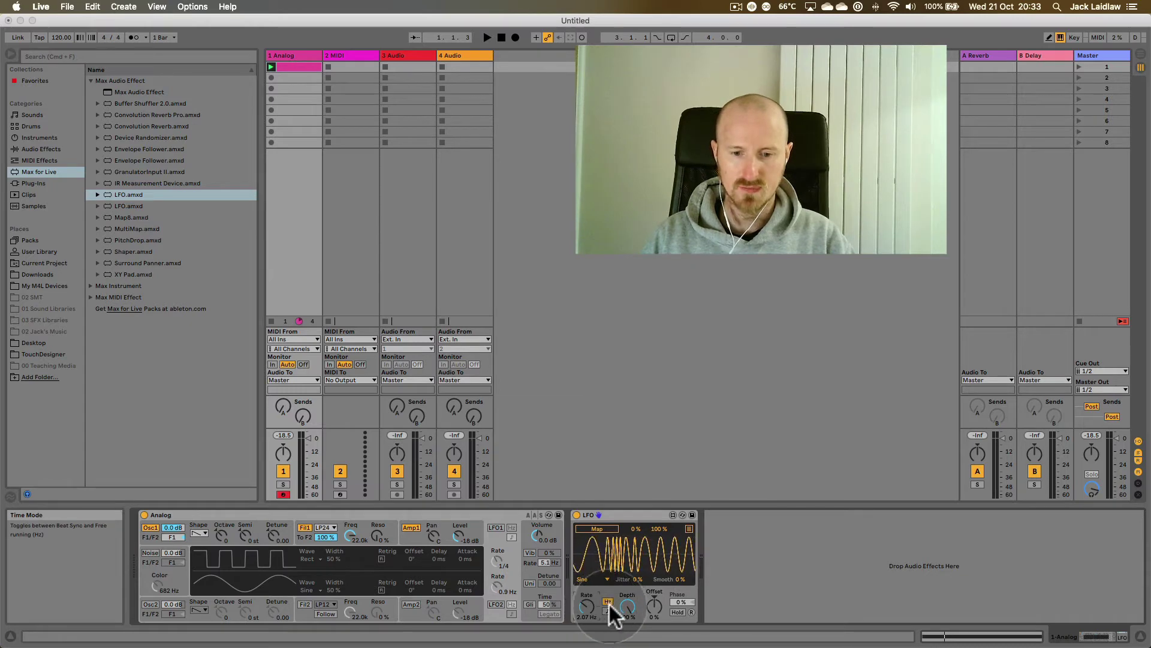
{"action": "left_click", "coordinate": [608, 609]}
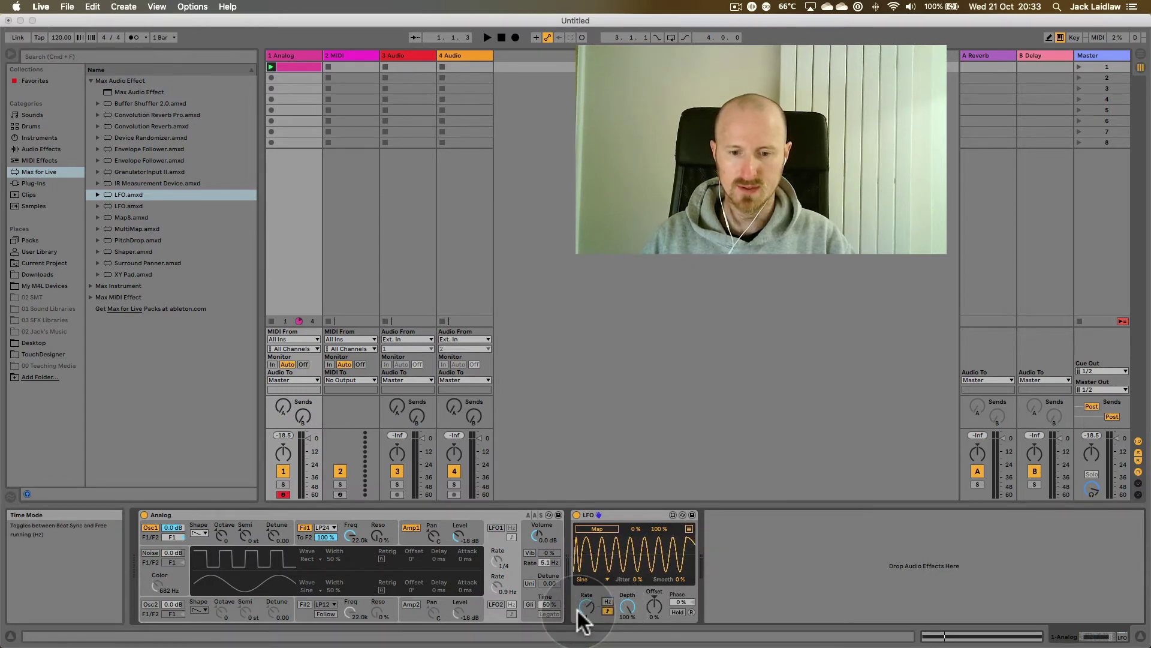
{"action": "left_click_drag", "start_coordinate": [585, 606], "coordinate": [654, 603]}
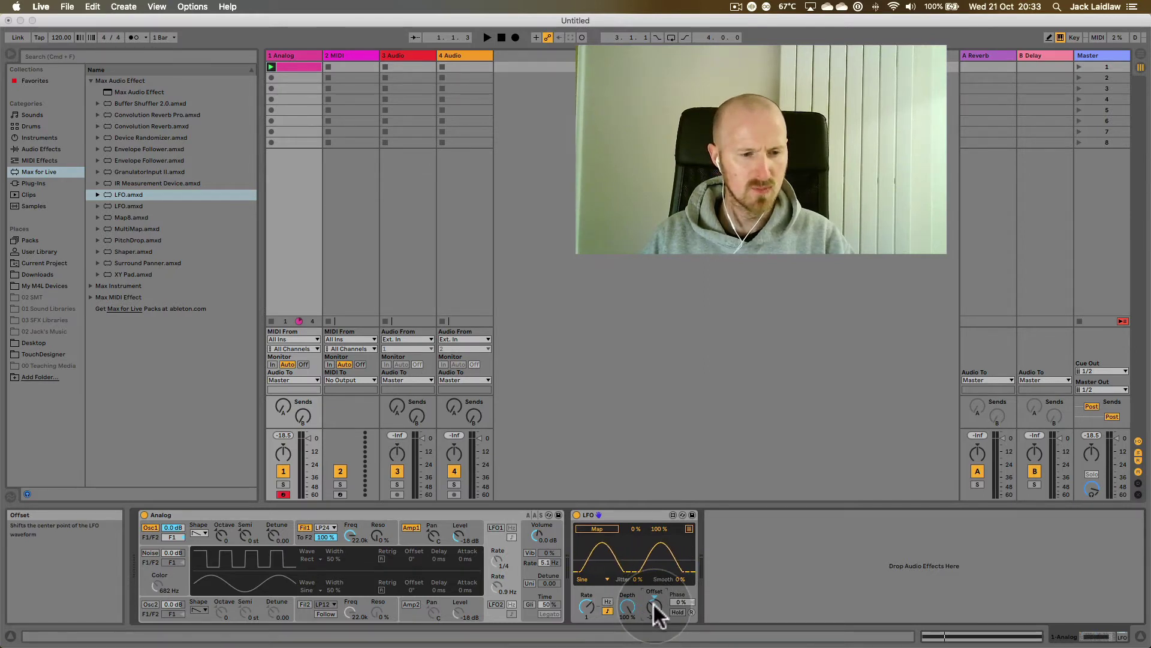
Step: Try the Max LFO's offset on the sine wave and change its waveform to Square
{"action": "left_click_drag", "start_coordinate": [653, 603], "coordinate": [653, 589]}
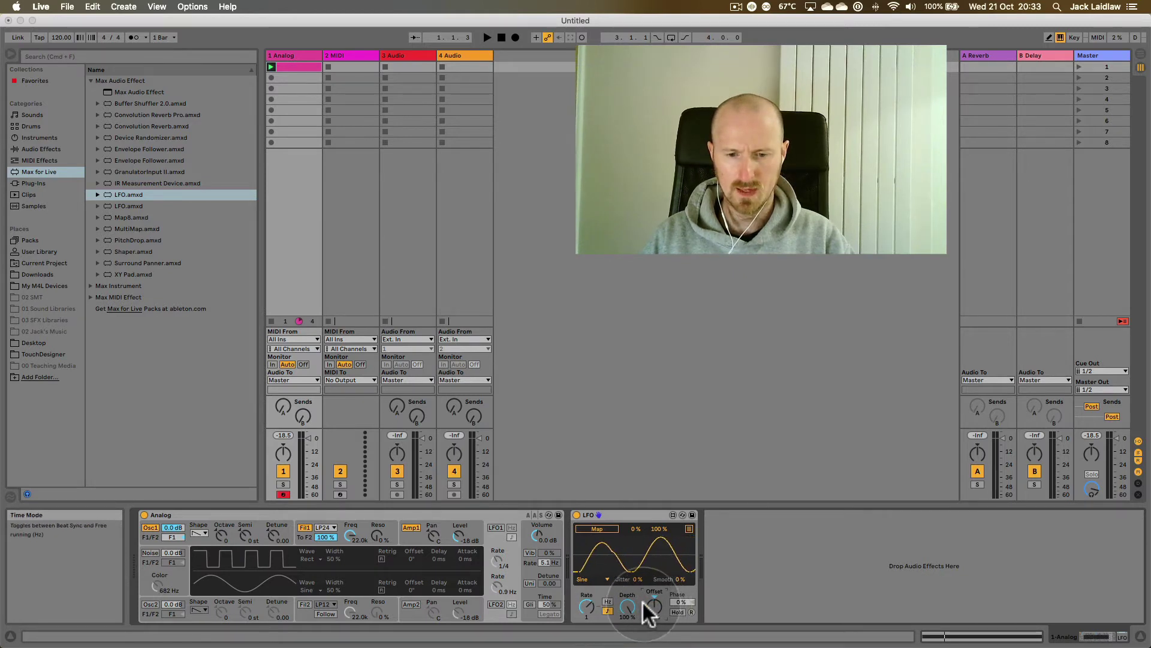
{"action": "left_click", "coordinate": [594, 579]}
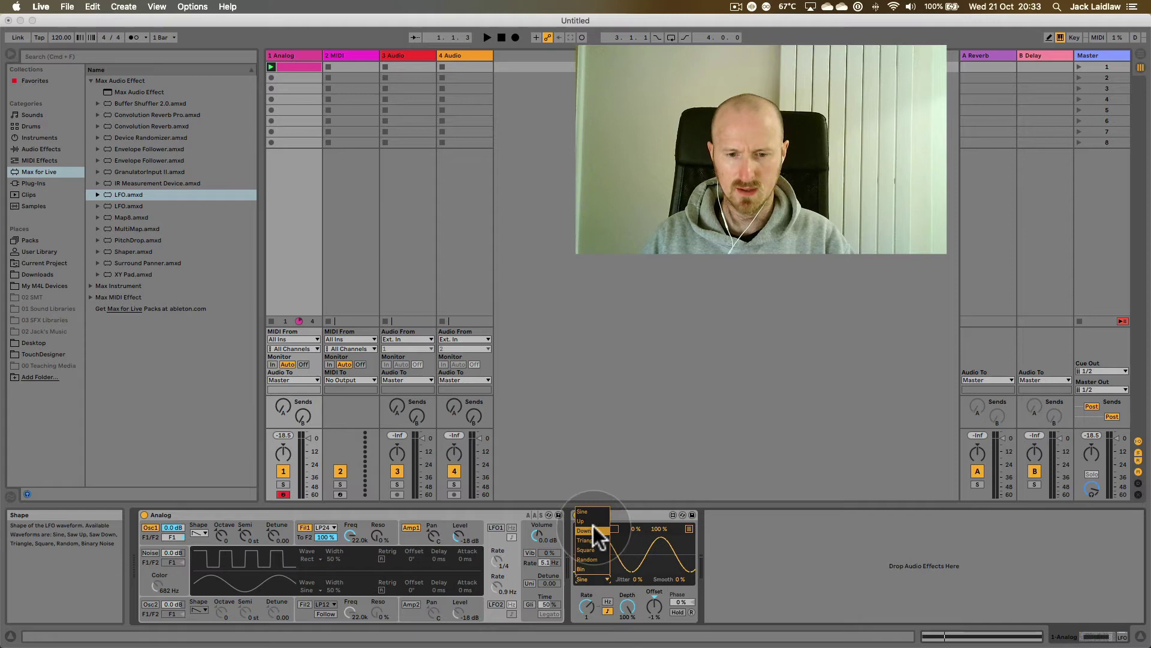
{"action": "left_click", "coordinate": [599, 545]}
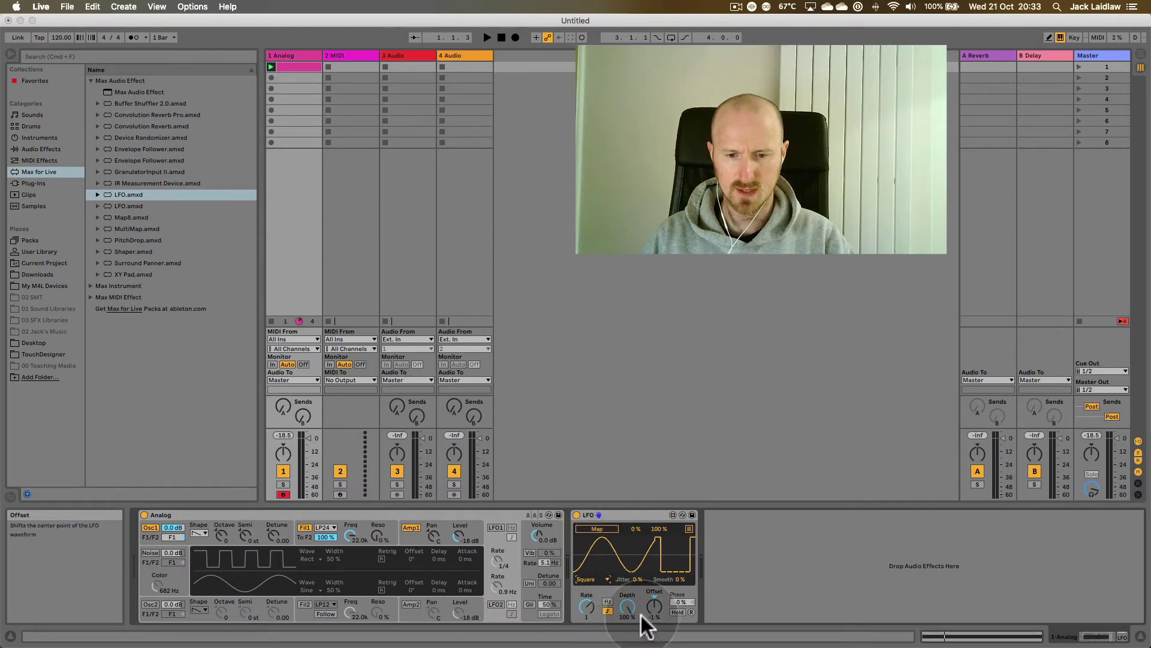
Step: Try an offset of about -73% on the square wave, return it to centre, and toggle Hold on and off
{"action": "left_click_drag", "start_coordinate": [656, 603], "coordinate": [655, 628]}
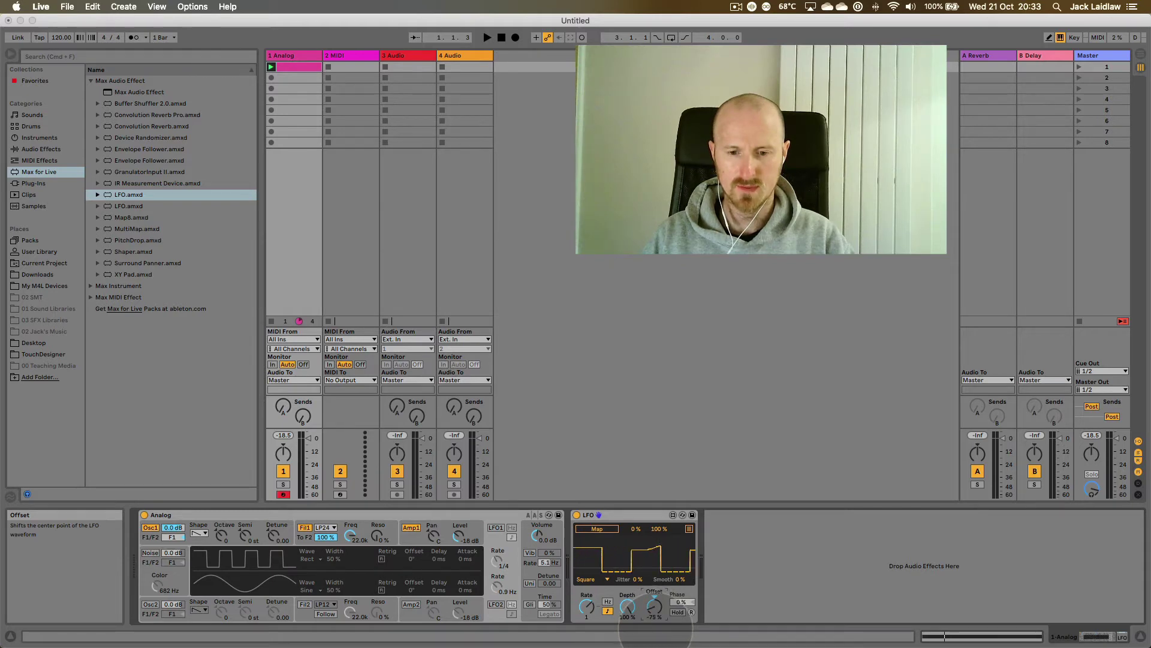
{"action": "left_click_drag", "start_coordinate": [654, 624], "coordinate": [654, 603]}
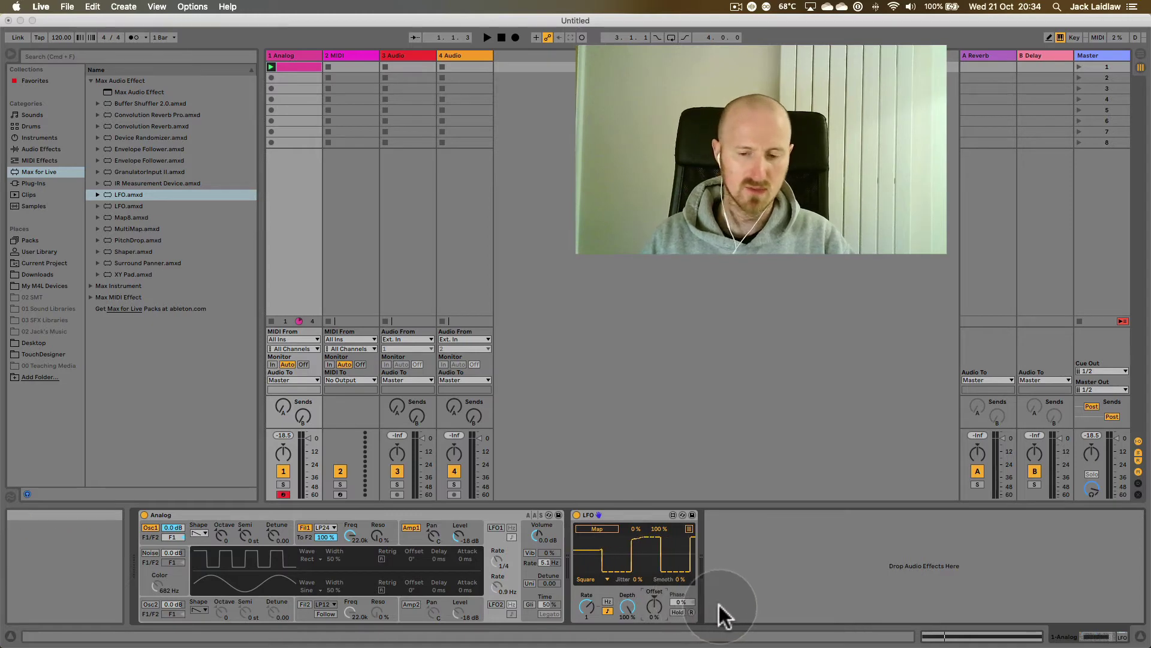
{"action": "left_click", "coordinate": [678, 611]}
{"action": "left_click", "coordinate": [678, 611]}
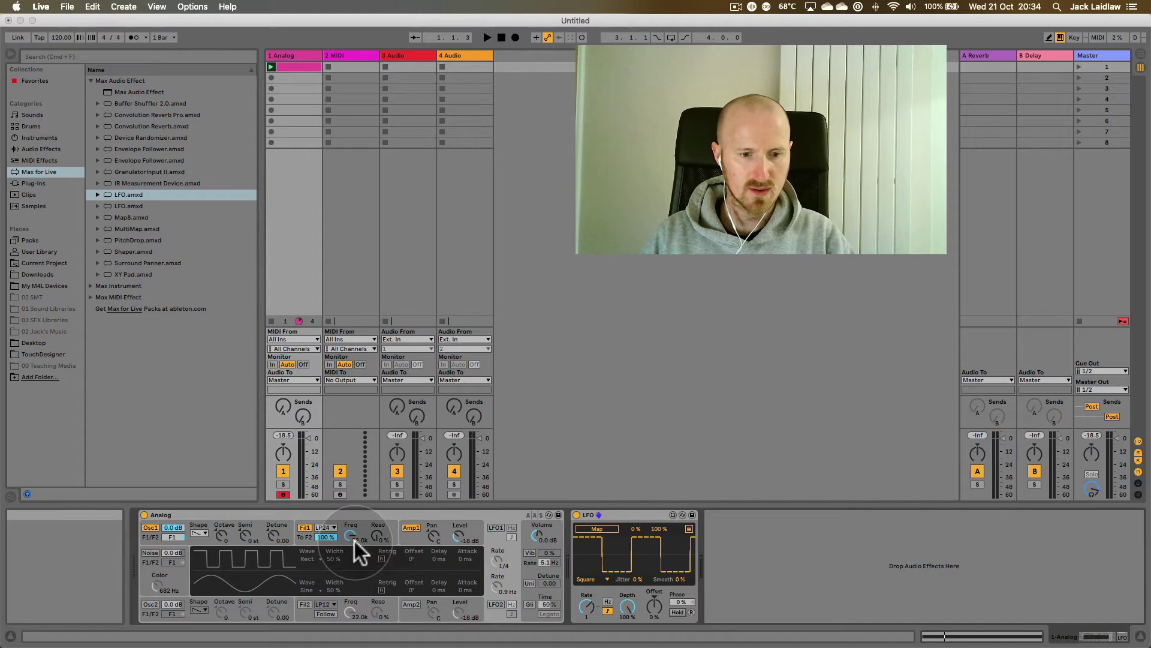
Step: Start playback to hear the sustained Analog note
{"action": "key", "text": "space"}
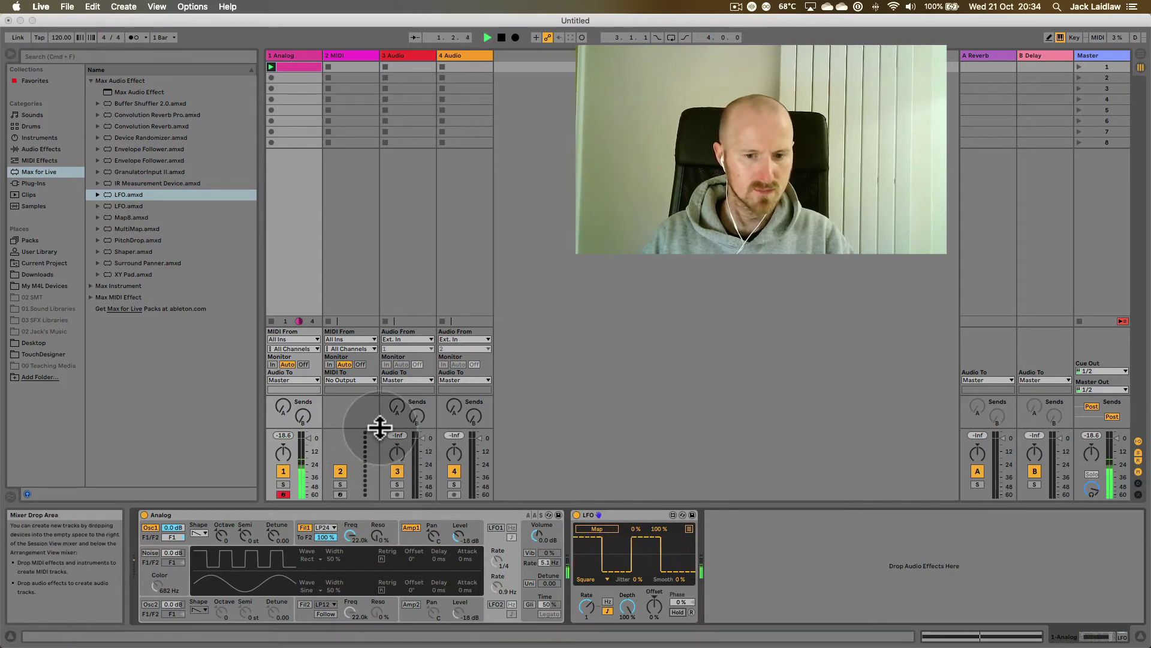
Step: Stop playback and map the Max LFO to Analog's Filter 1 frequency
{"action": "key", "text": "space"}
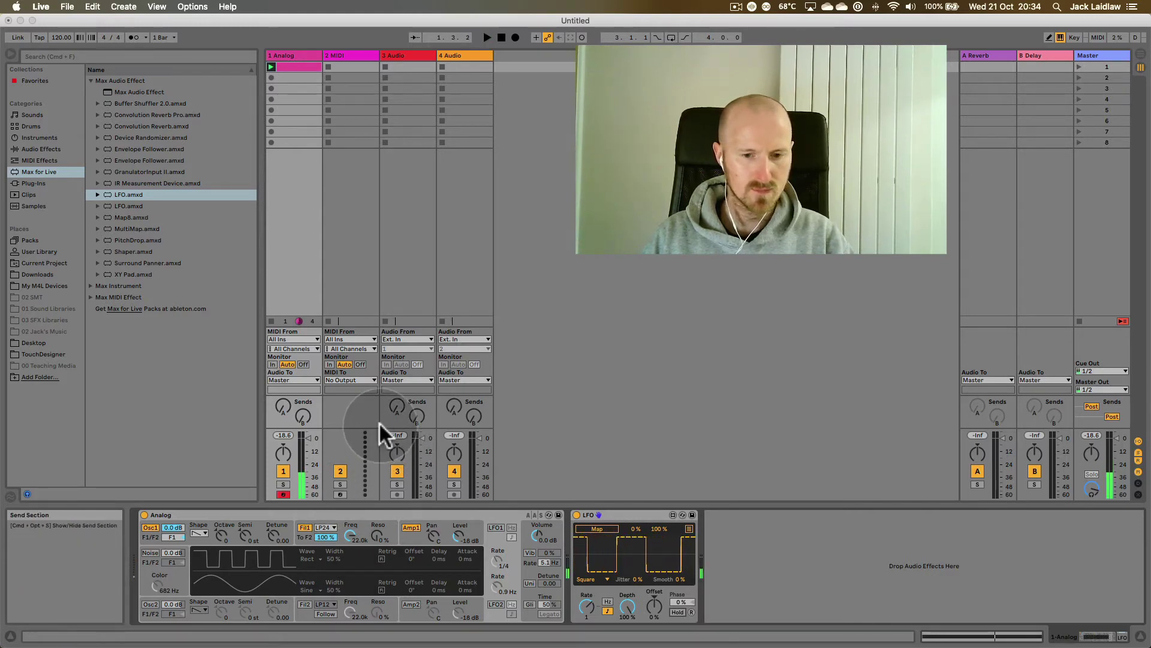
{"action": "left_click", "coordinate": [597, 529]}
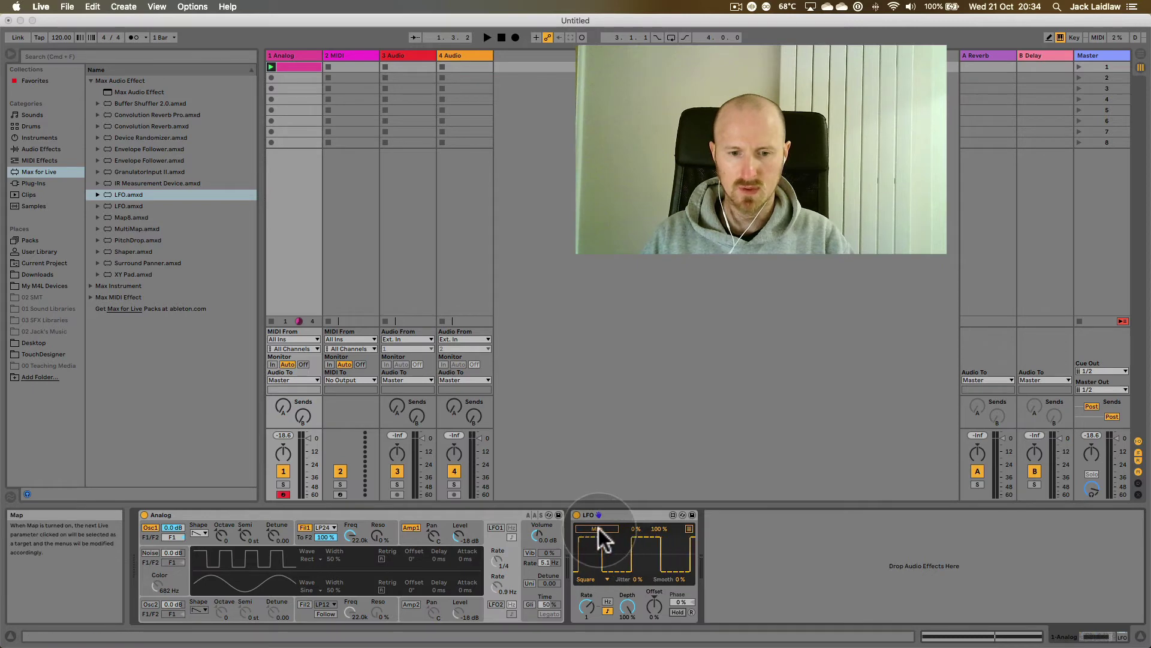
{"action": "left_click", "coordinate": [349, 535]}
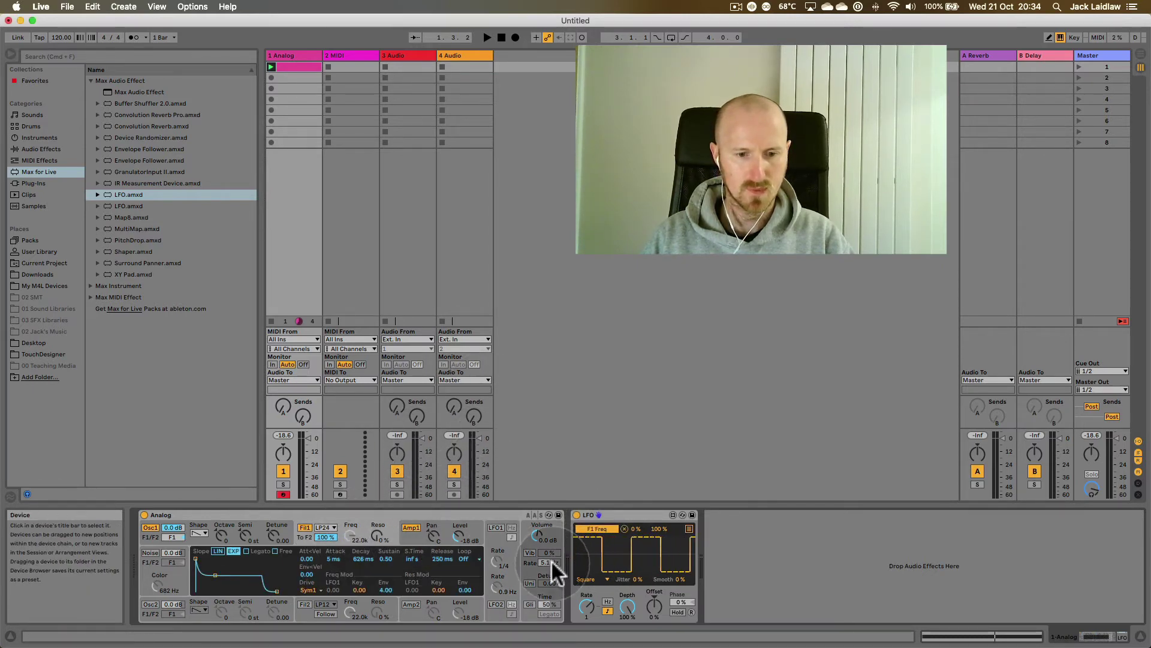
Step: Change the Max LFO's waveform to Sine and play the clip briefly to hear the filter modulation
{"action": "left_click", "coordinate": [596, 577]}
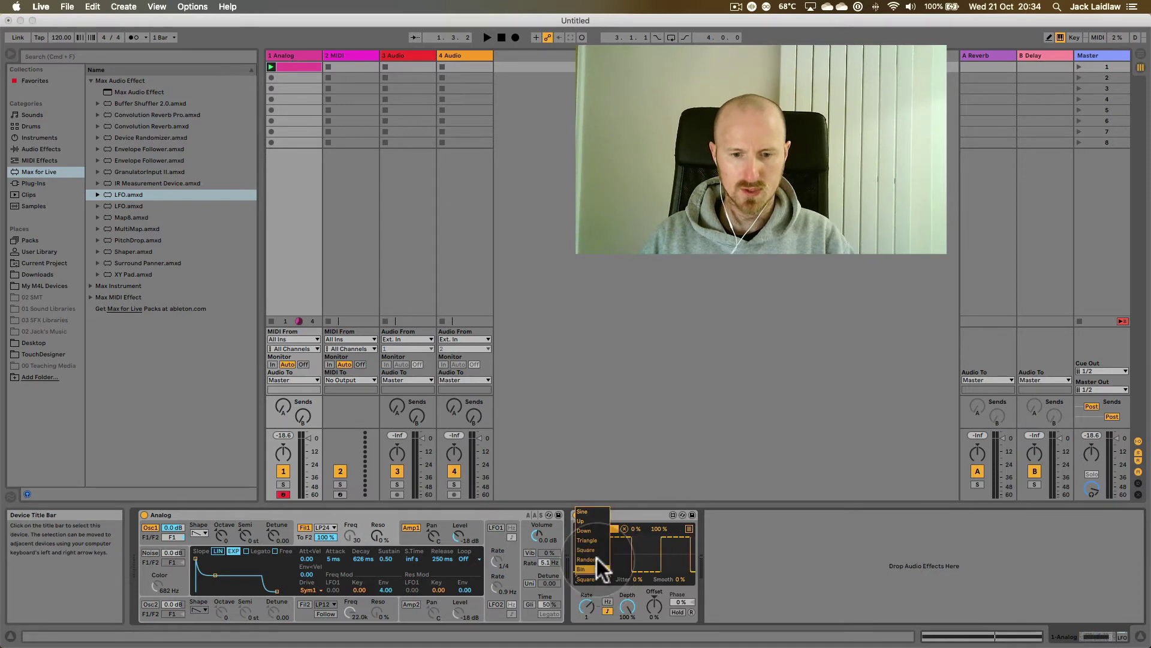
{"action": "left_click", "coordinate": [596, 510]}
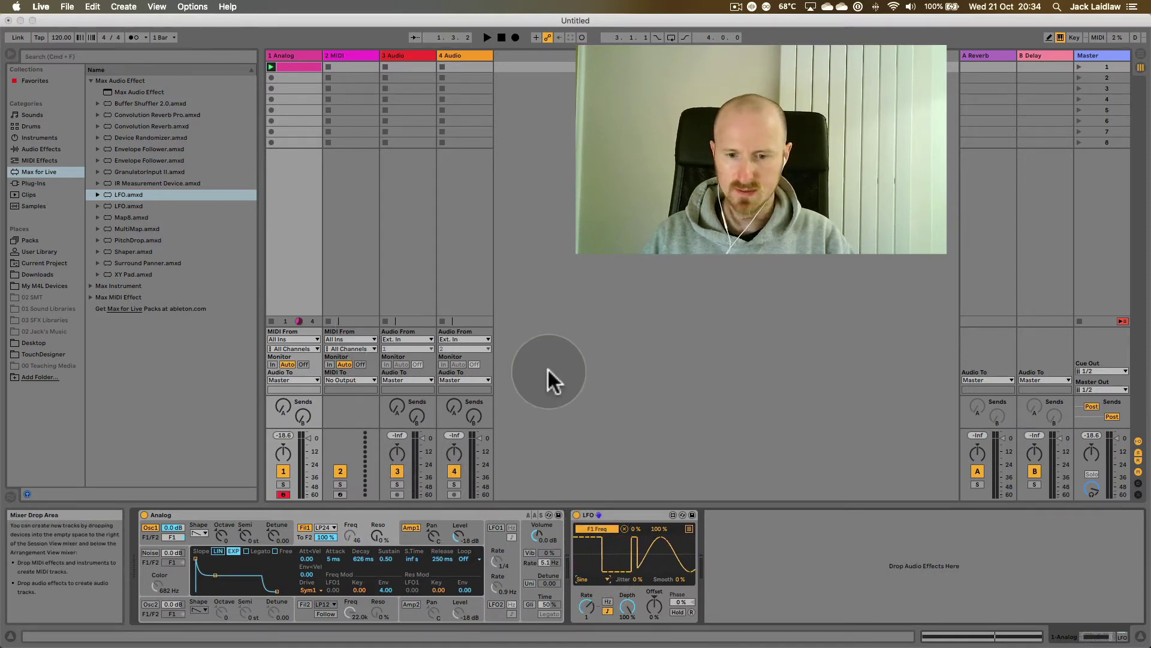
{"action": "key", "text": "space"}
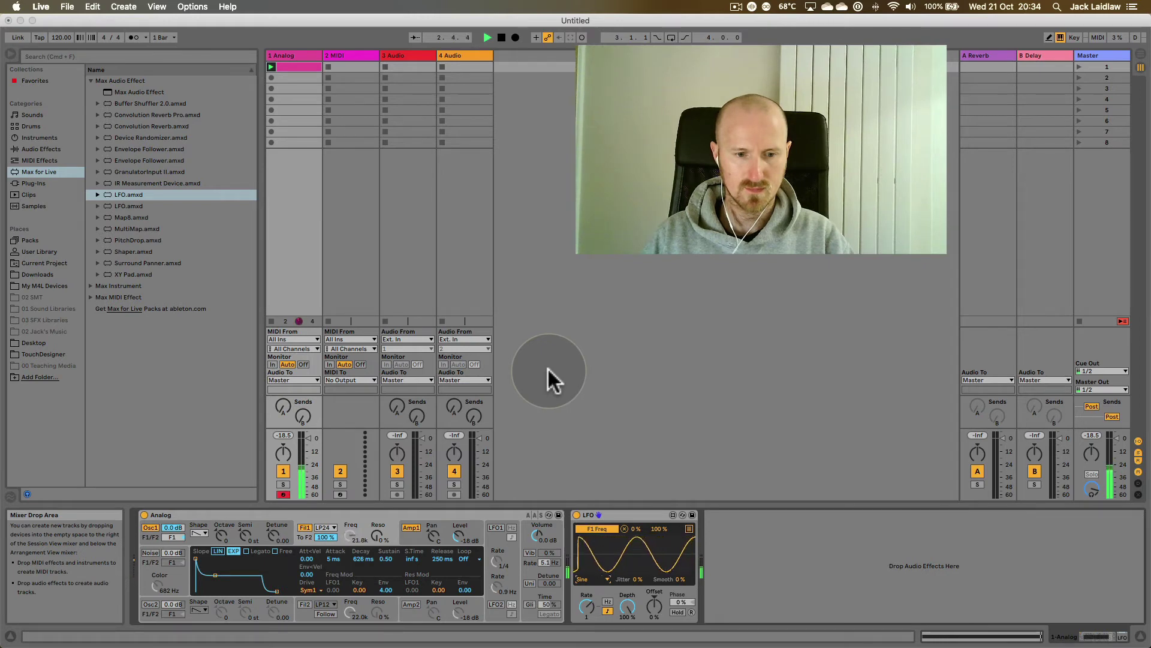
{"action": "key", "text": "space"}
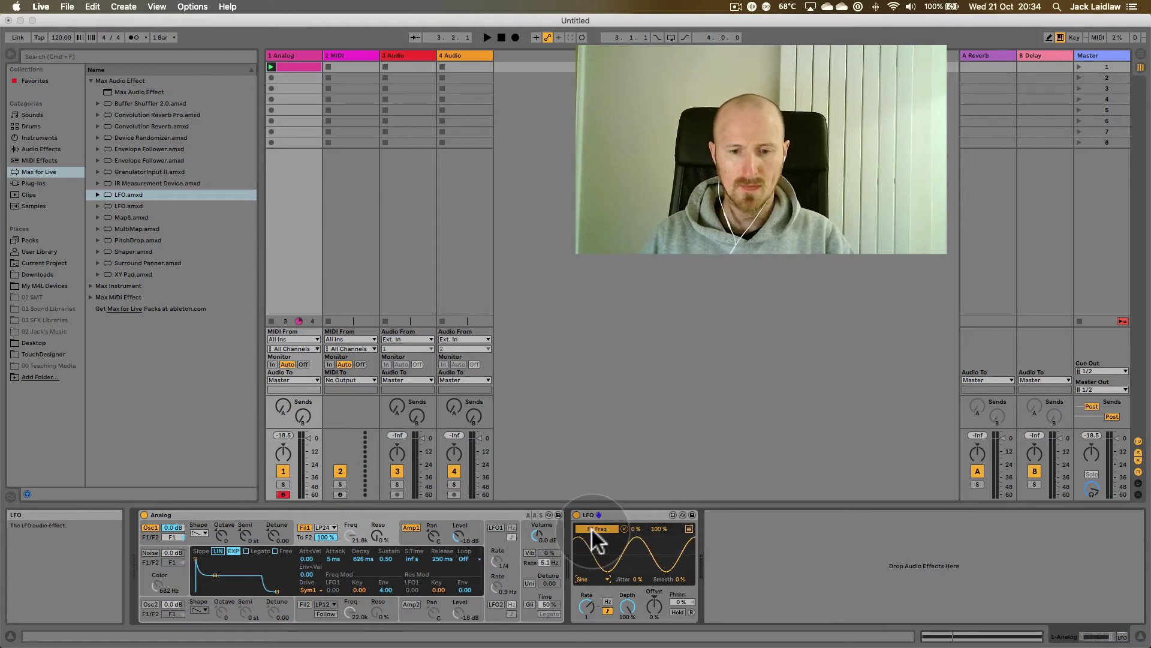
Step: Show the Max LFO's multimap list and map its second slot to Oscillator 1's Detune
{"action": "left_click", "coordinate": [689, 528]}
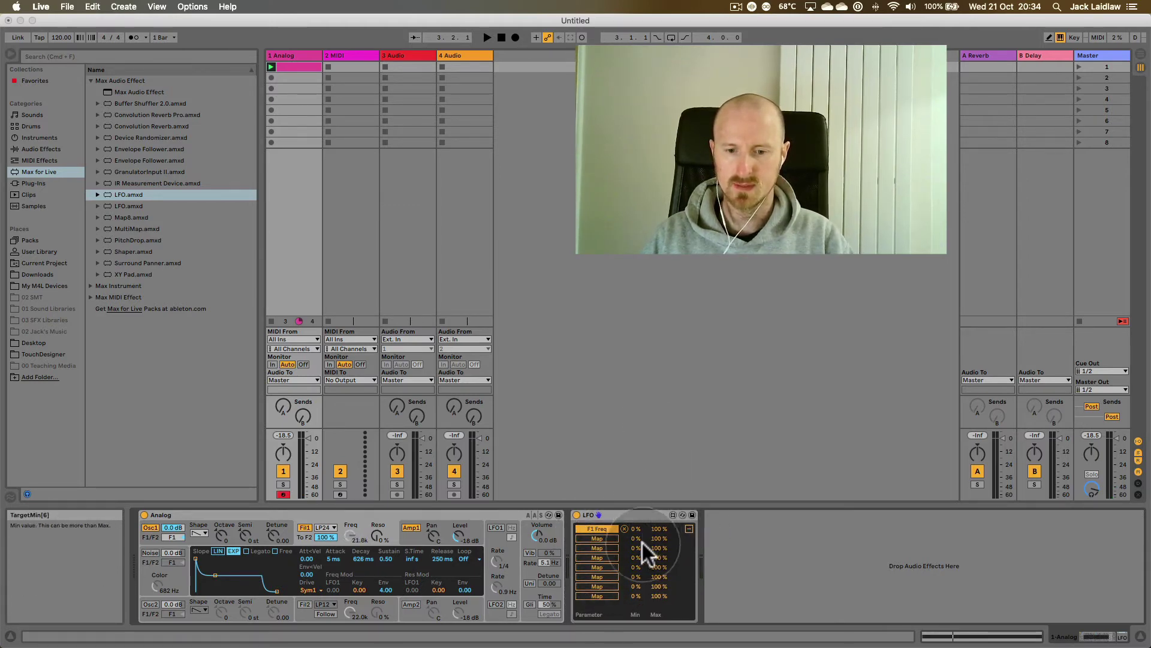
{"action": "left_click", "coordinate": [687, 528]}
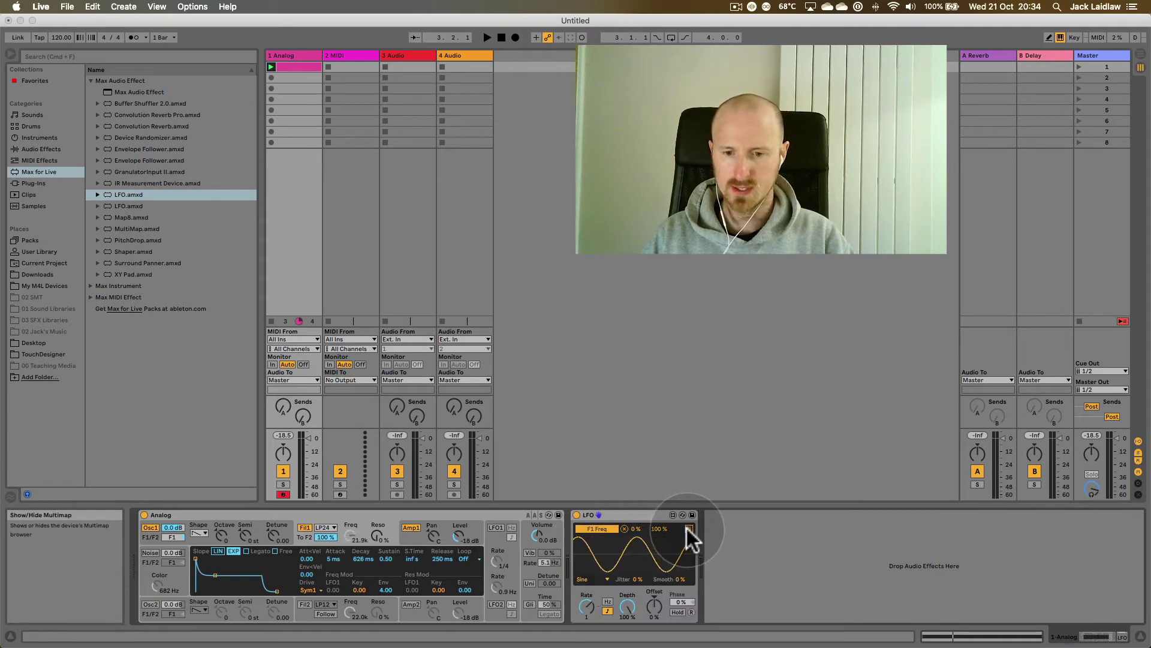
{"action": "left_click", "coordinate": [687, 529]}
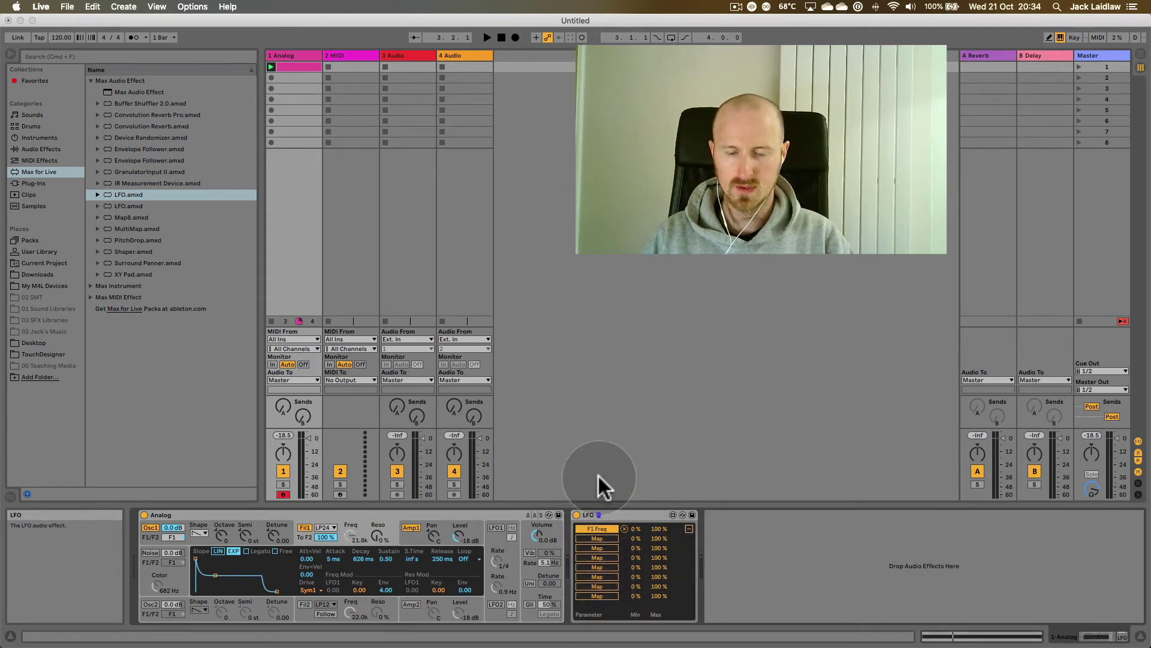
{"action": "left_click", "coordinate": [595, 539]}
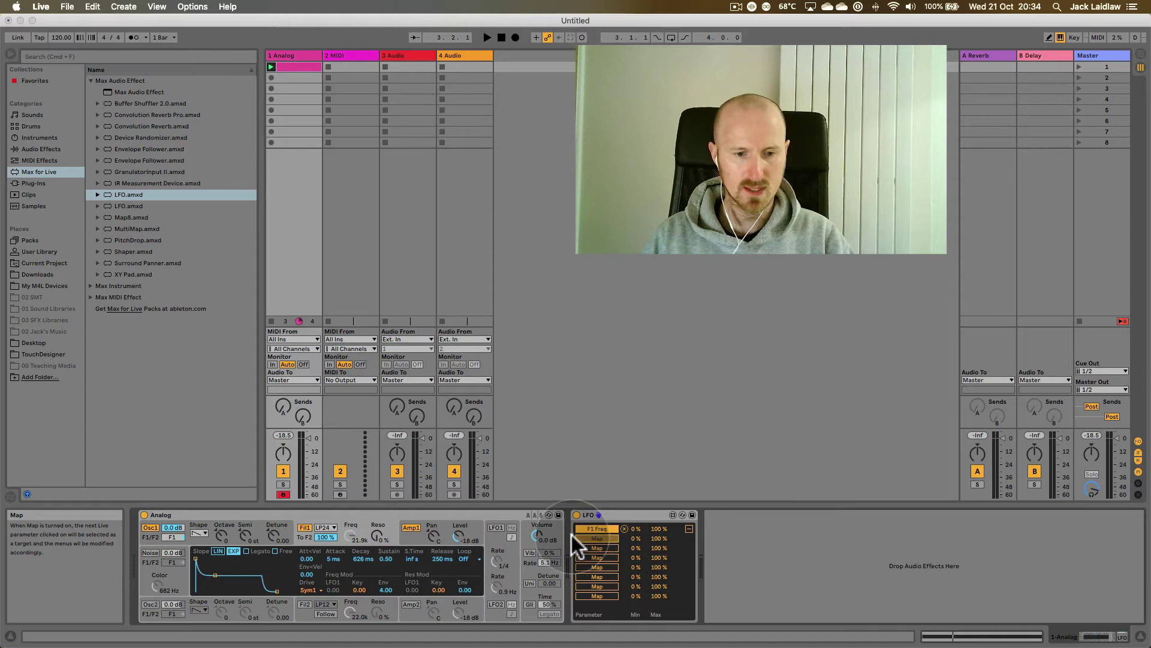
{"action": "left_click", "coordinate": [271, 535]}
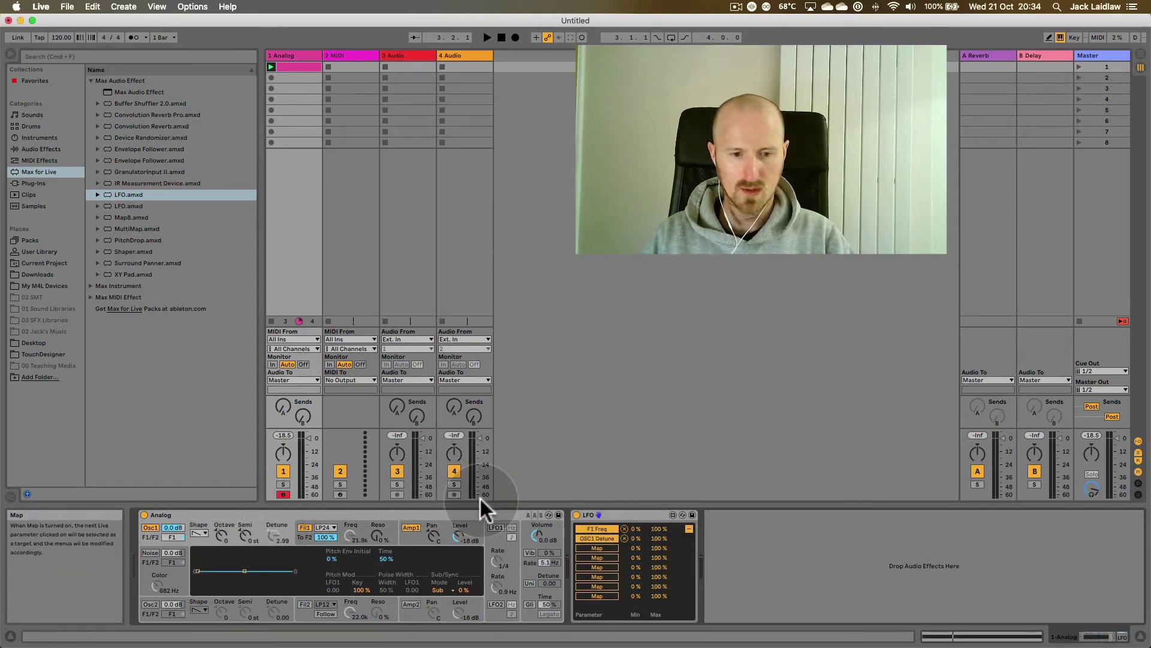
Step: Start playback, set the Analog clip's loop length to 10 bars and extend the C3 note to fill it
{"action": "key", "text": "space"}
{"action": "double_click", "coordinate": [294, 67]}
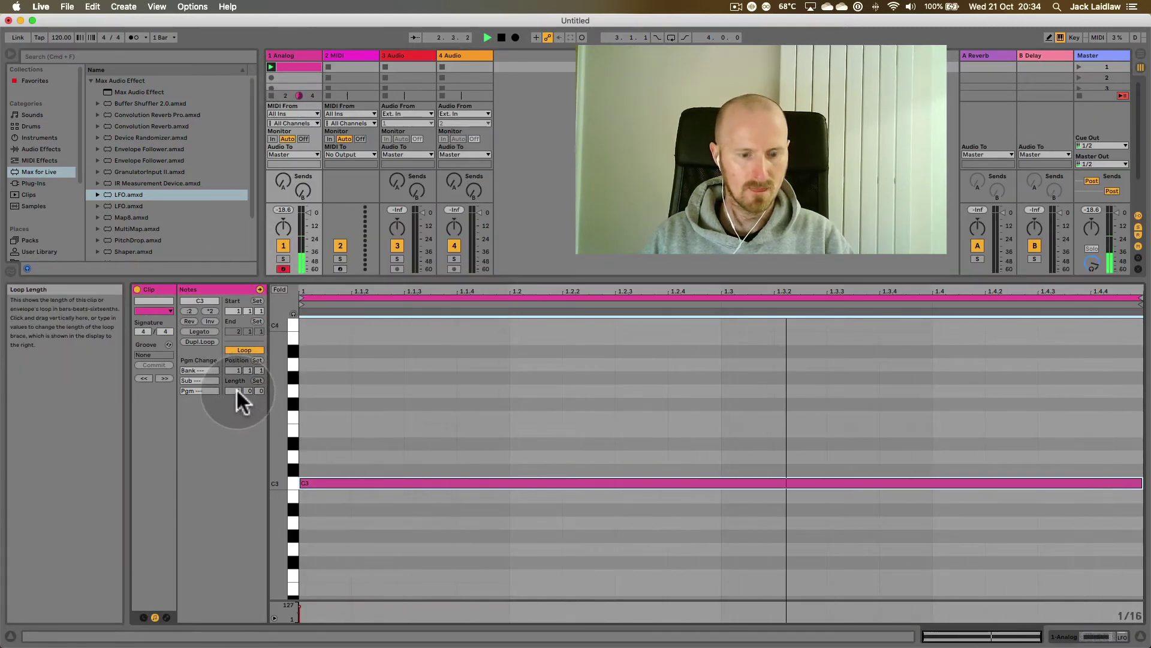
{"action": "key", "text": "Return"}
{"action": "left_click", "coordinate": [351, 481]}
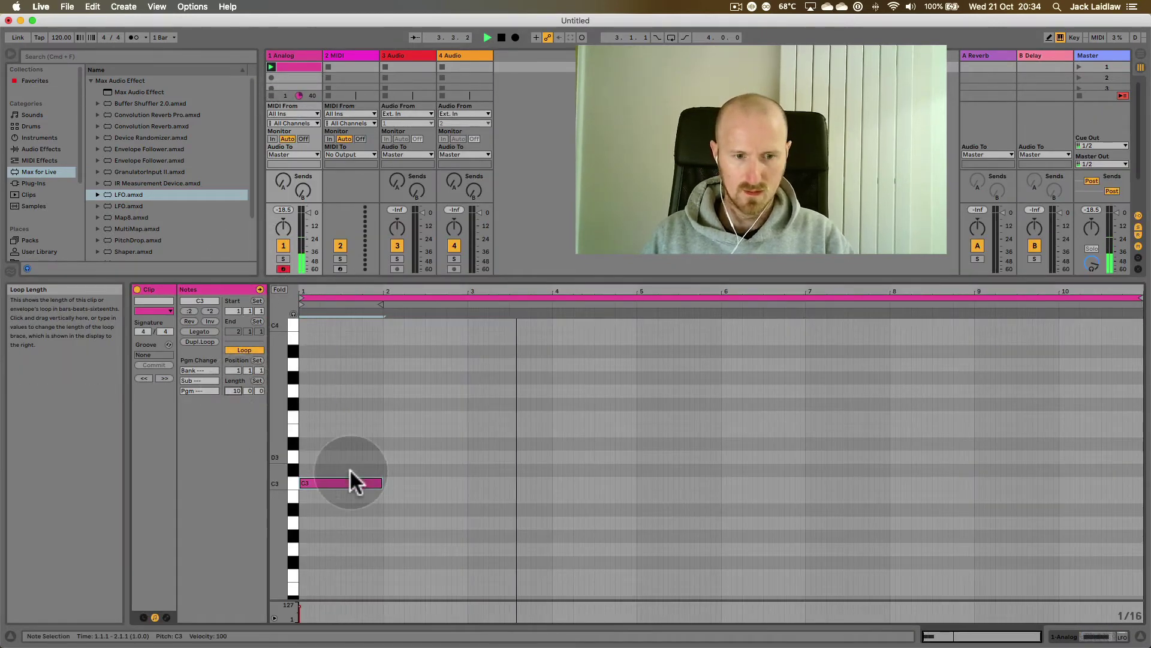
{"action": "left_click_drag", "start_coordinate": [382, 483], "coordinate": [1147, 510]}
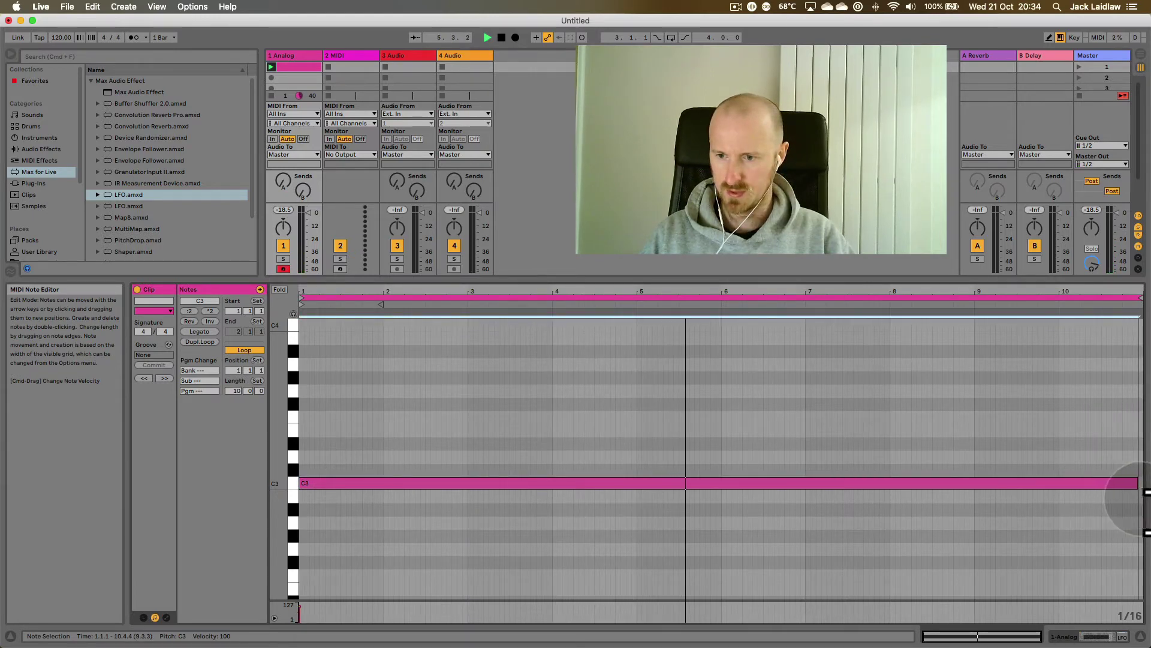
{"action": "left_click", "coordinate": [600, 240]}
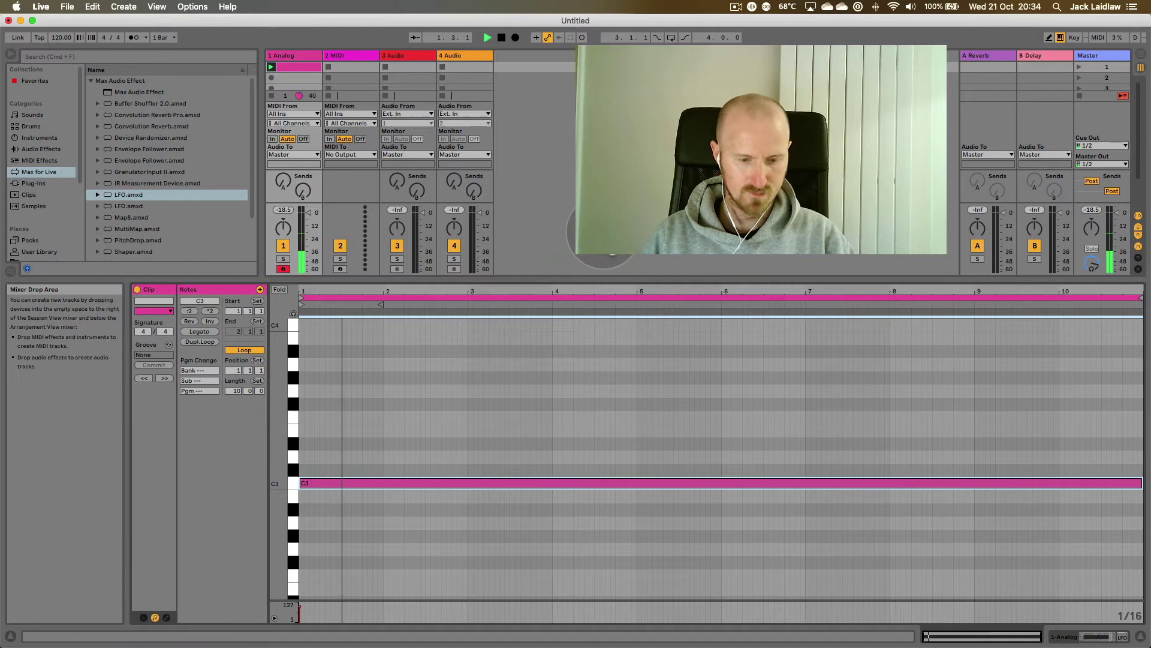
Step: Return to the device view, map the Max LFO's third slot to Oscillator 1's Semi and listen to the result
{"action": "key", "text": "shift+Tab"}
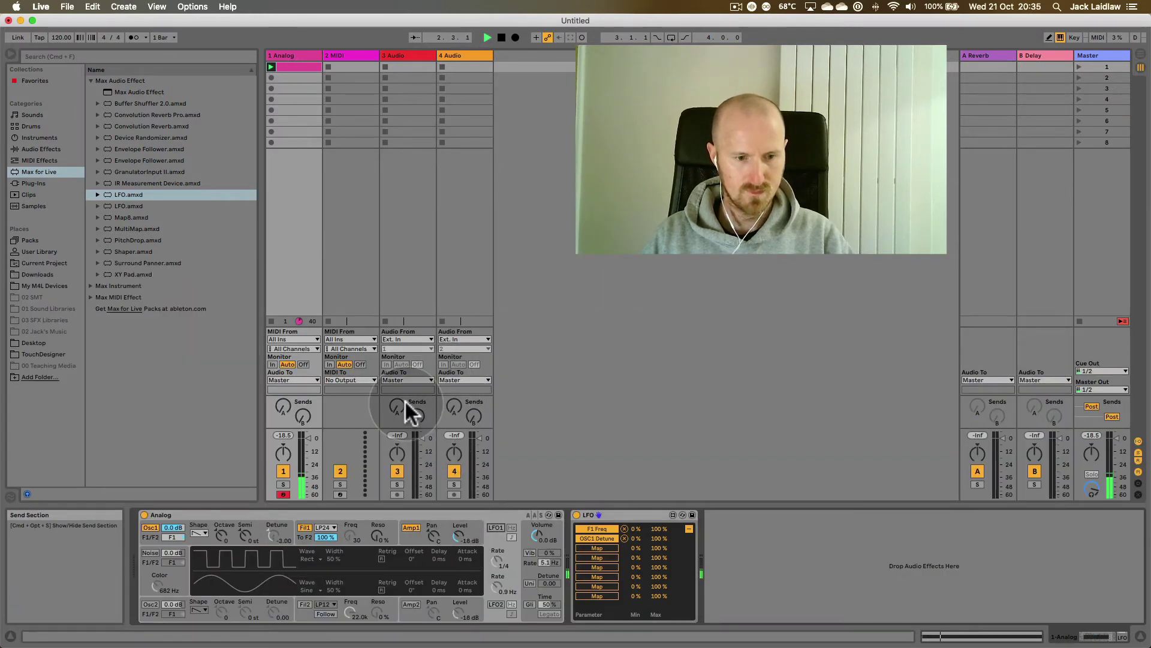
{"action": "key", "text": "space"}
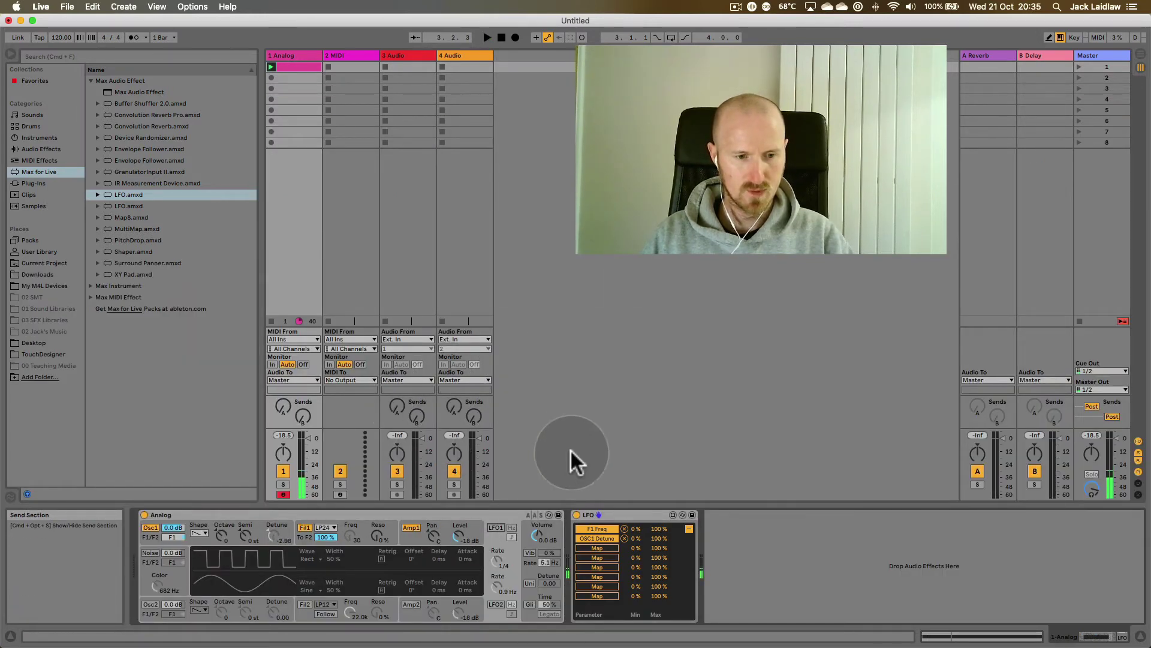
{"action": "left_click", "coordinate": [247, 532]}
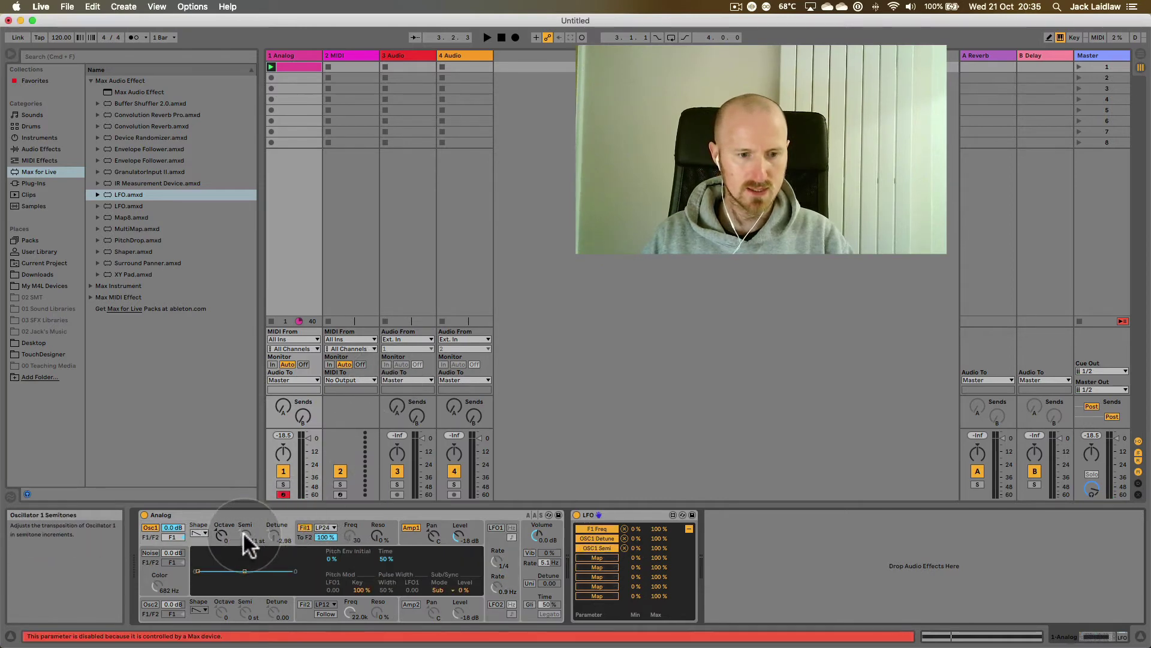
{"action": "key", "text": "space"}
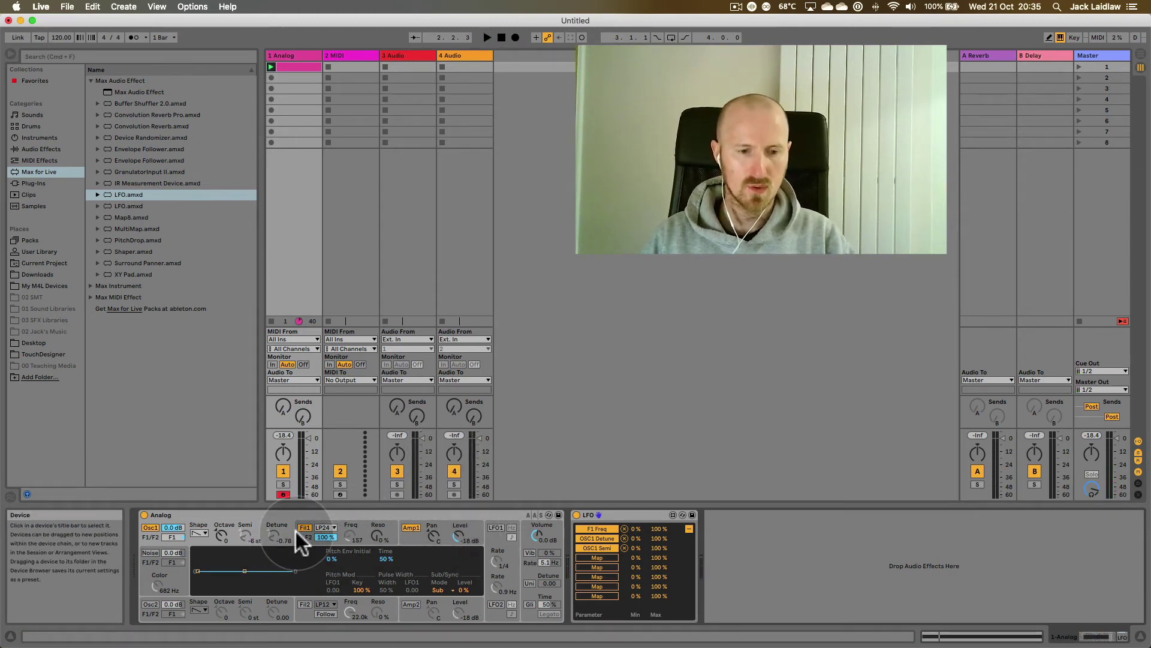
{"action": "left_click", "coordinate": [243, 534]}
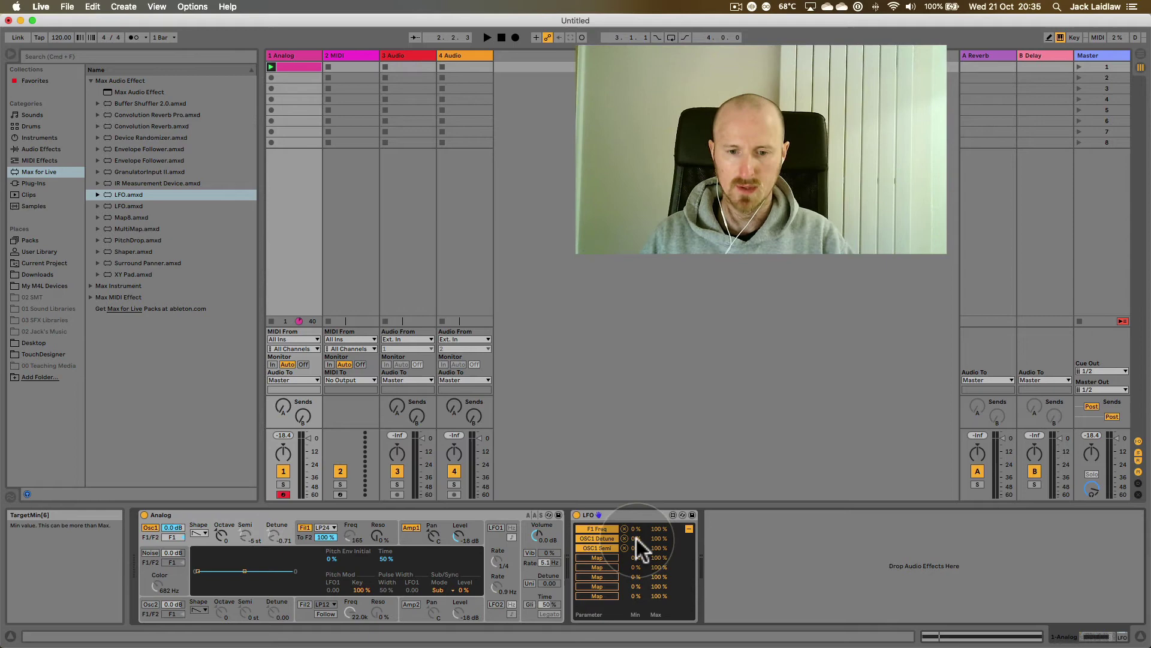
Step: Invert the OSC1 Detune mapping by setting its minimum to 100% and maximum to 0%, and play it back
{"action": "left_click_drag", "start_coordinate": [636, 539], "coordinate": [643, 357]}
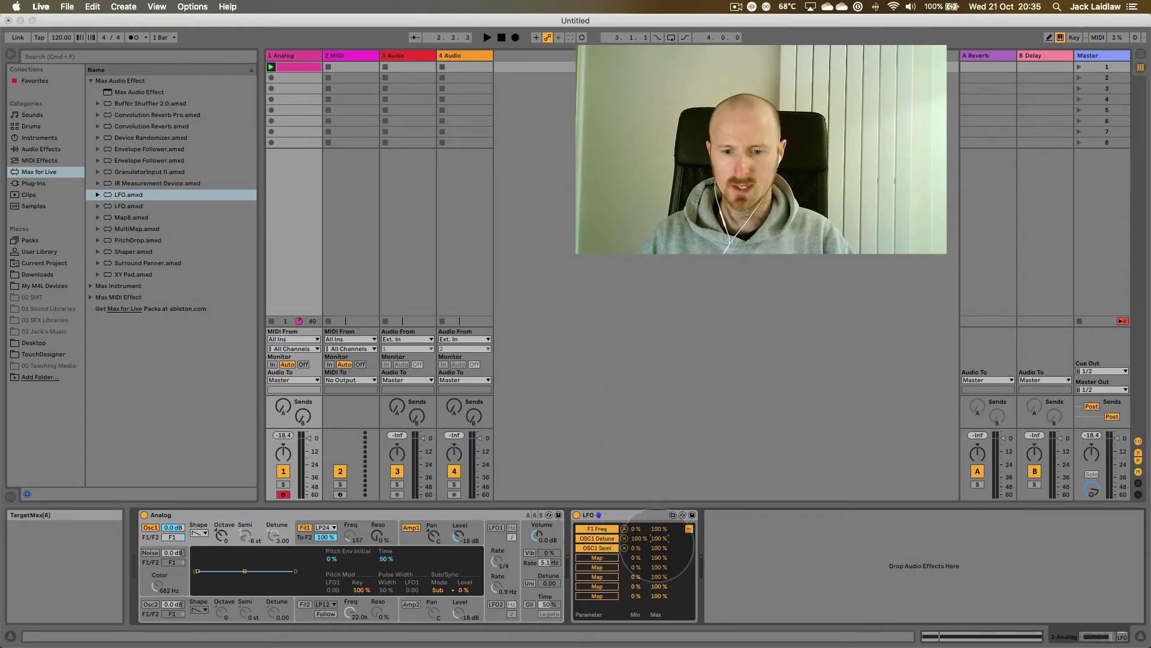
{"action": "left_click_drag", "start_coordinate": [658, 538], "coordinate": [630, 616]}
{"action": "left_click", "coordinate": [274, 534]}
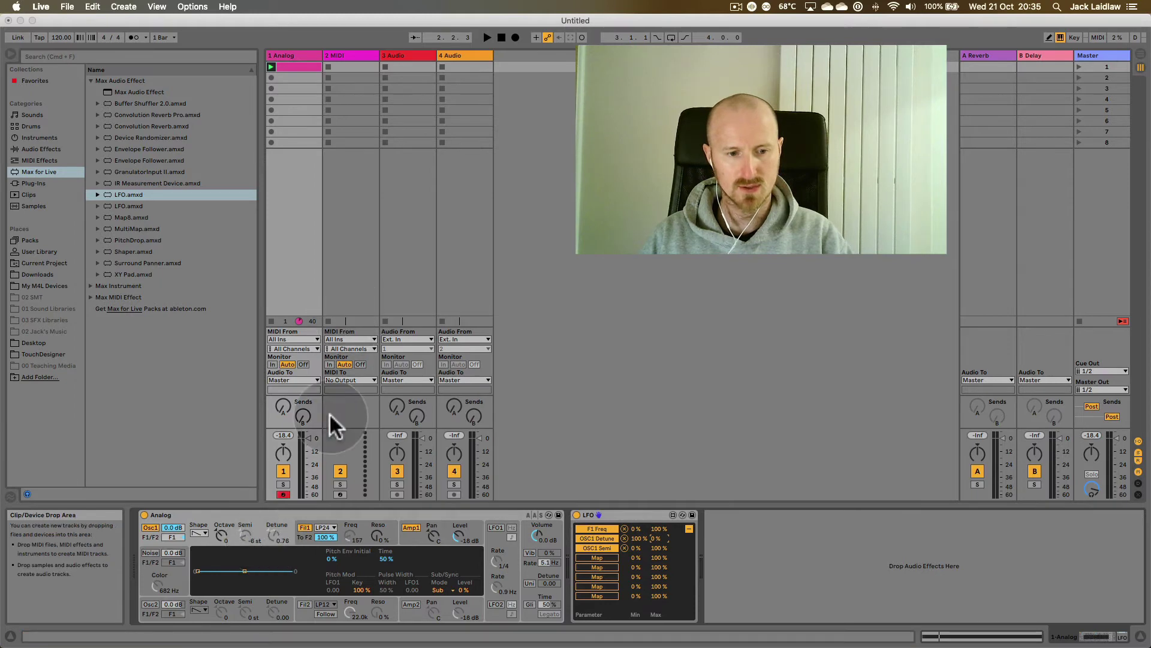
{"action": "key", "text": "space"}
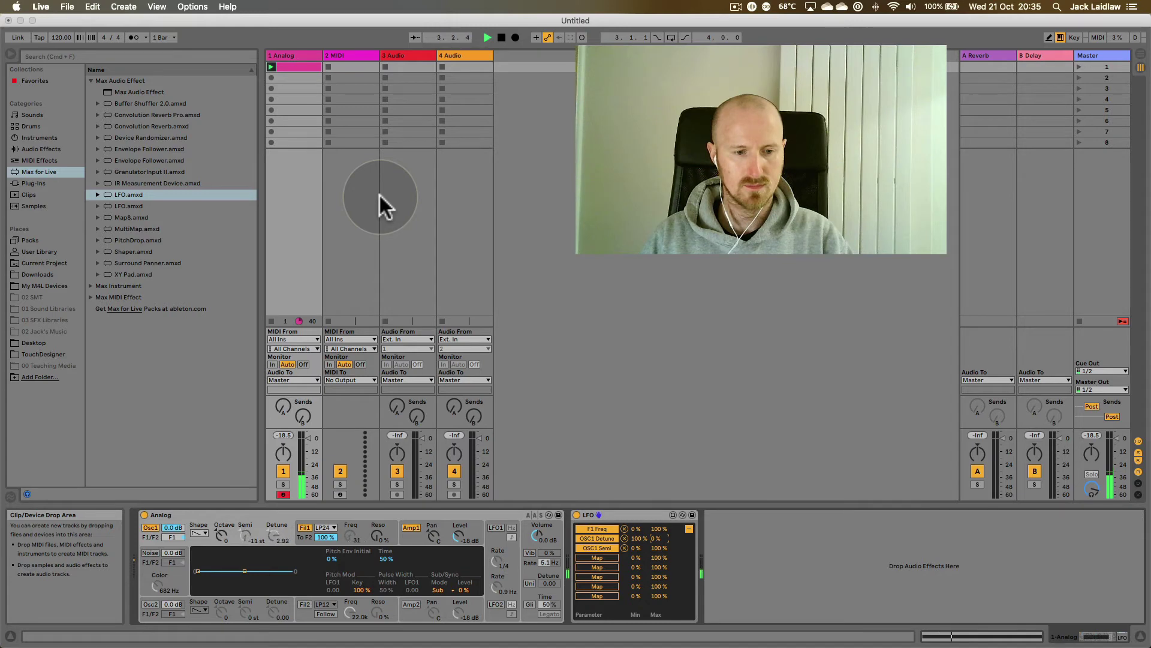
{"action": "key", "text": "space"}
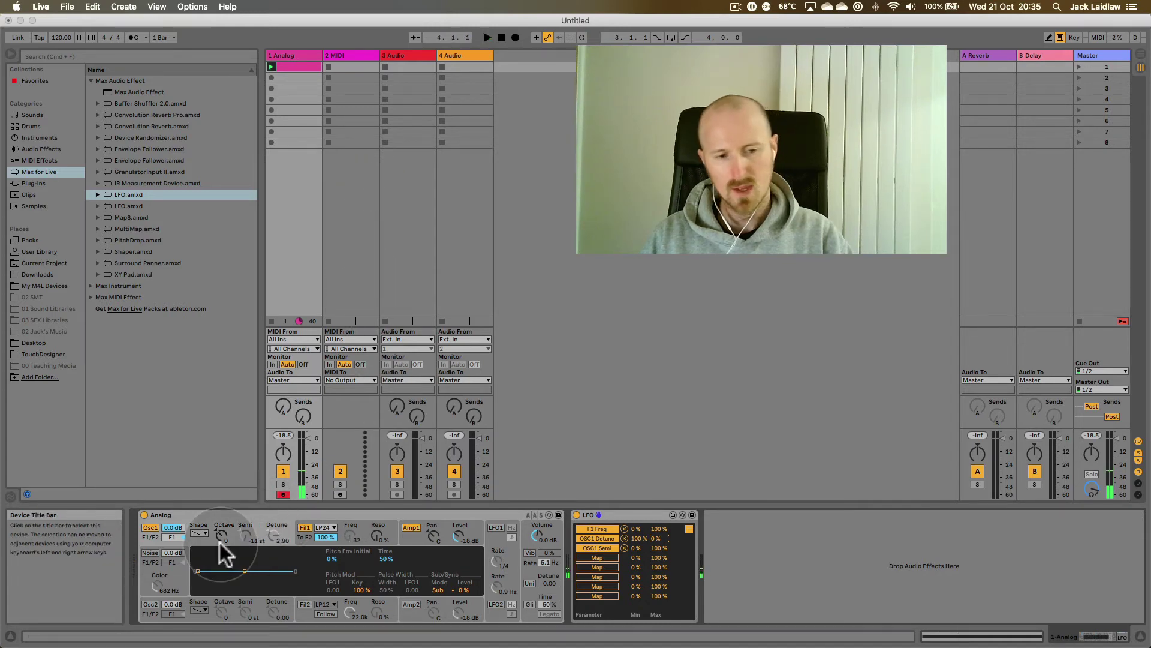
Step: Turn on Analog's Oscillator 2 and play the clip to hear both oscillators together
{"action": "left_click", "coordinate": [146, 602]}
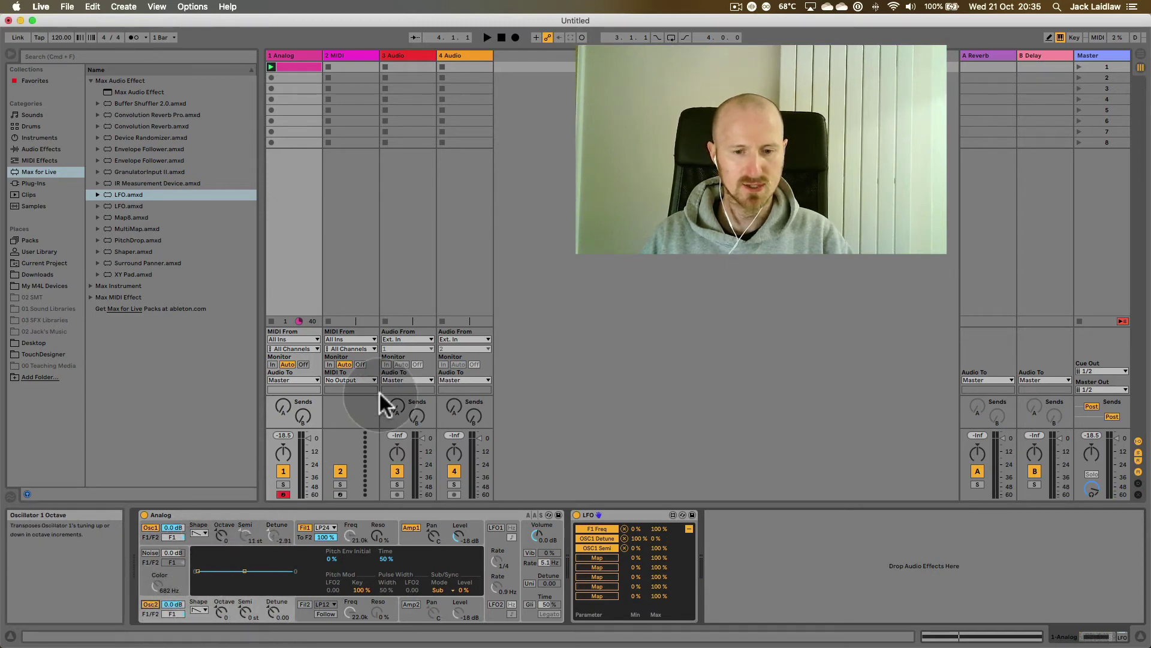
{"action": "key", "text": "space"}
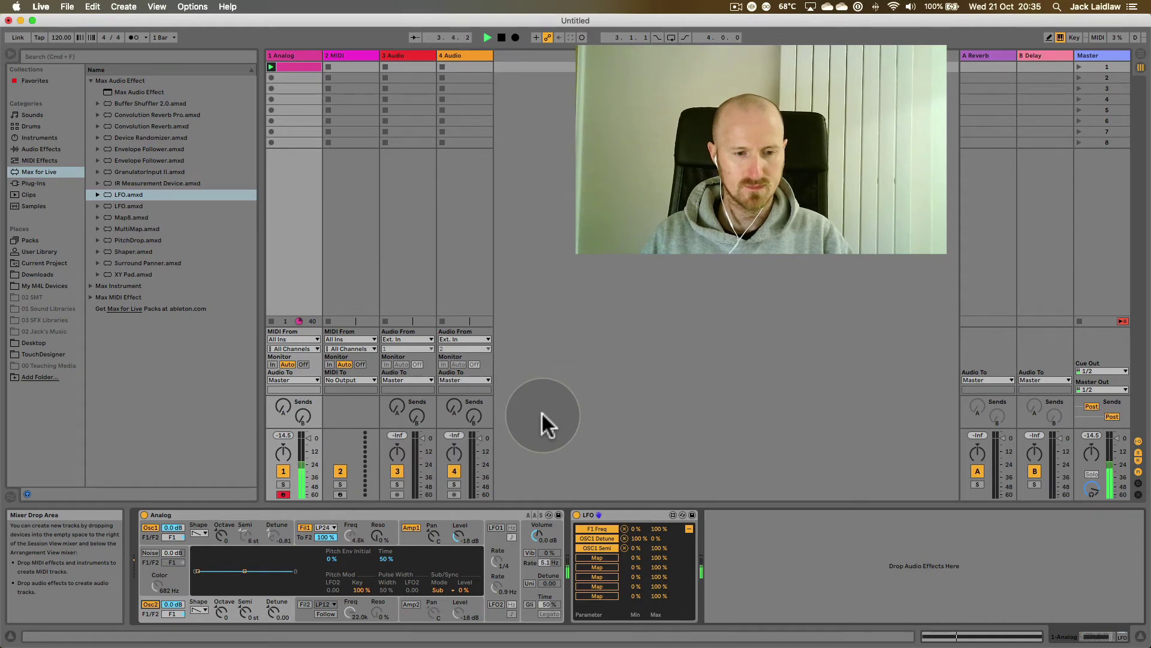
{"action": "key", "text": "space"}
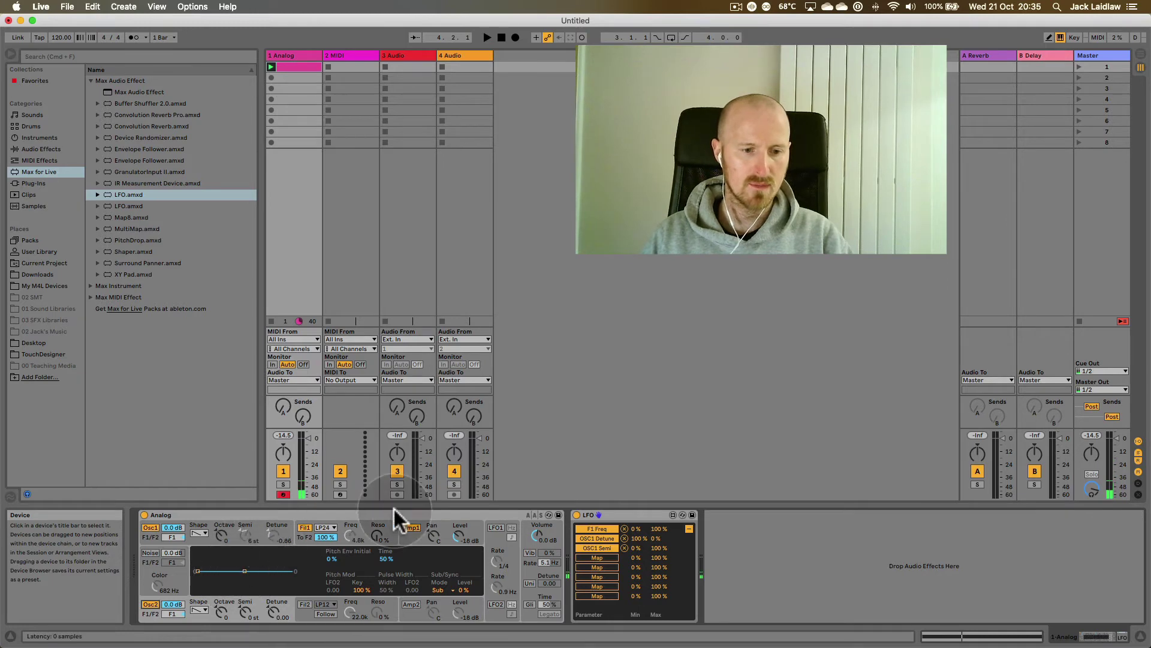
Step: Remove the OSC1 Semi mapping, reset Oscillator 1's Semi to 0 st and map the freed slot to Oscillator 2's Detune
{"action": "left_click", "coordinate": [624, 548]}
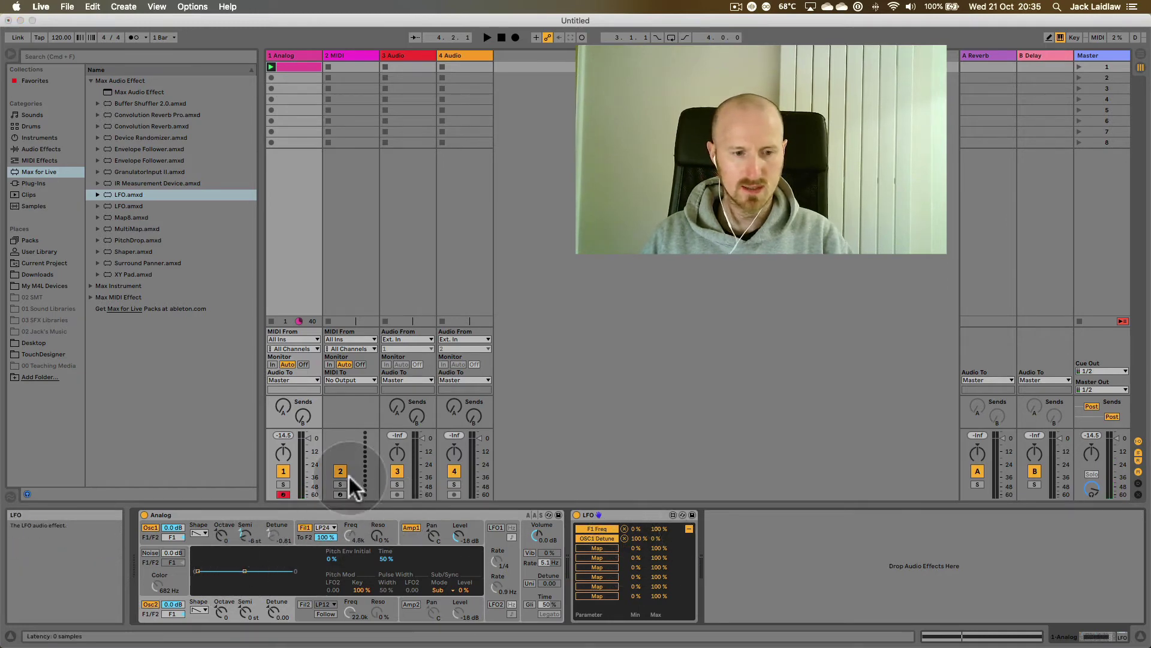
{"action": "left_click", "coordinate": [247, 537]}
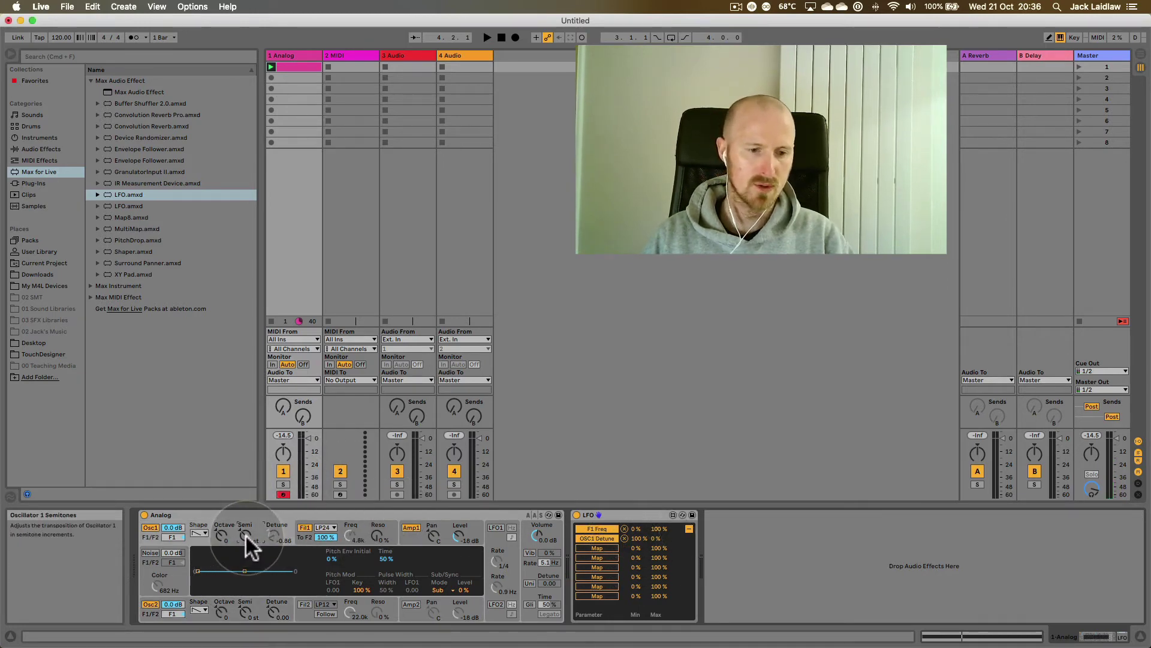
{"action": "left_click", "coordinate": [605, 547]}
{"action": "left_click", "coordinate": [274, 606]}
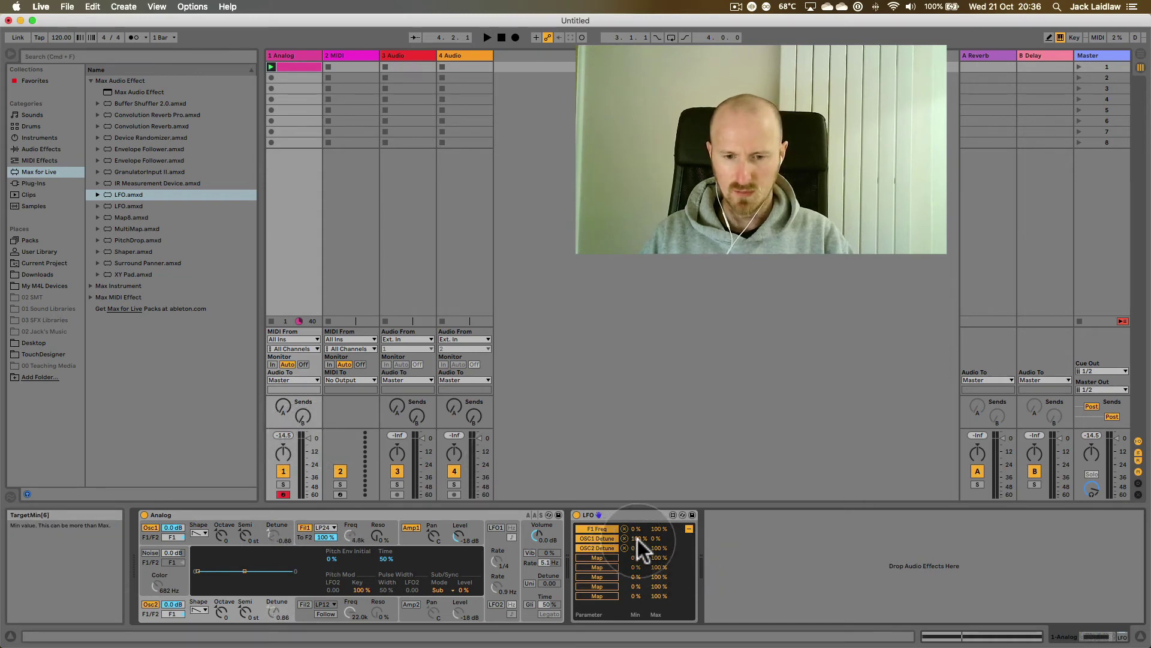
Step: Try lower minimum values for the OSC1 Detune mapping and return it to 100%
{"action": "left_click_drag", "start_coordinate": [638, 539], "coordinate": [638, 566]}
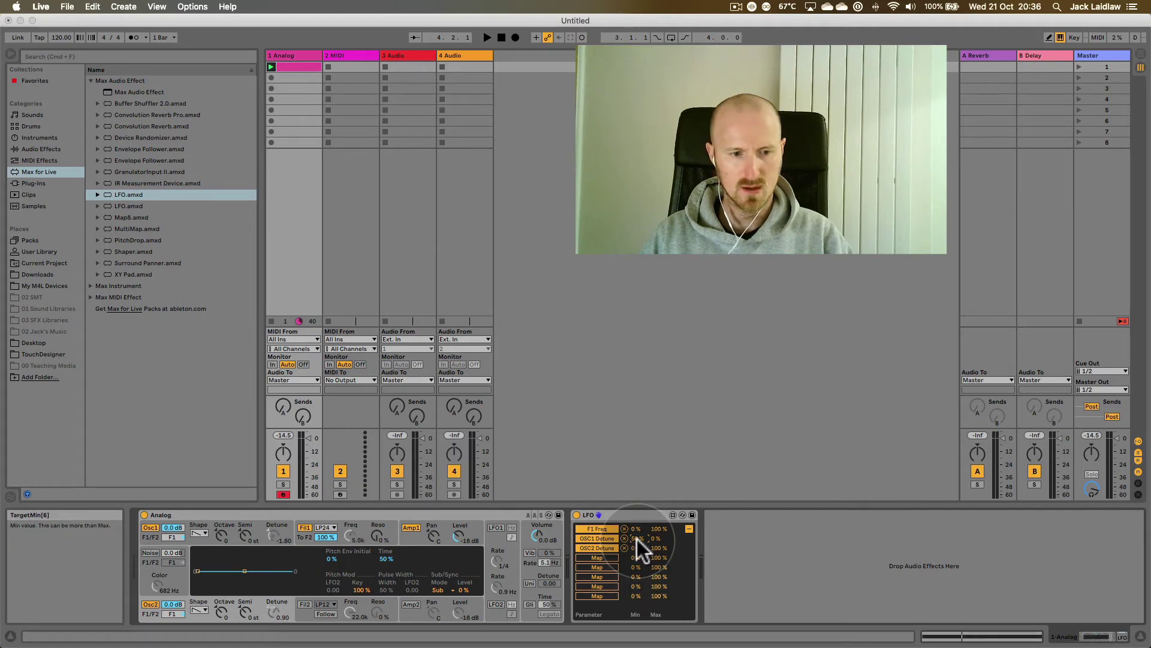
{"action": "left_click_drag", "start_coordinate": [636, 539], "coordinate": [637, 547]}
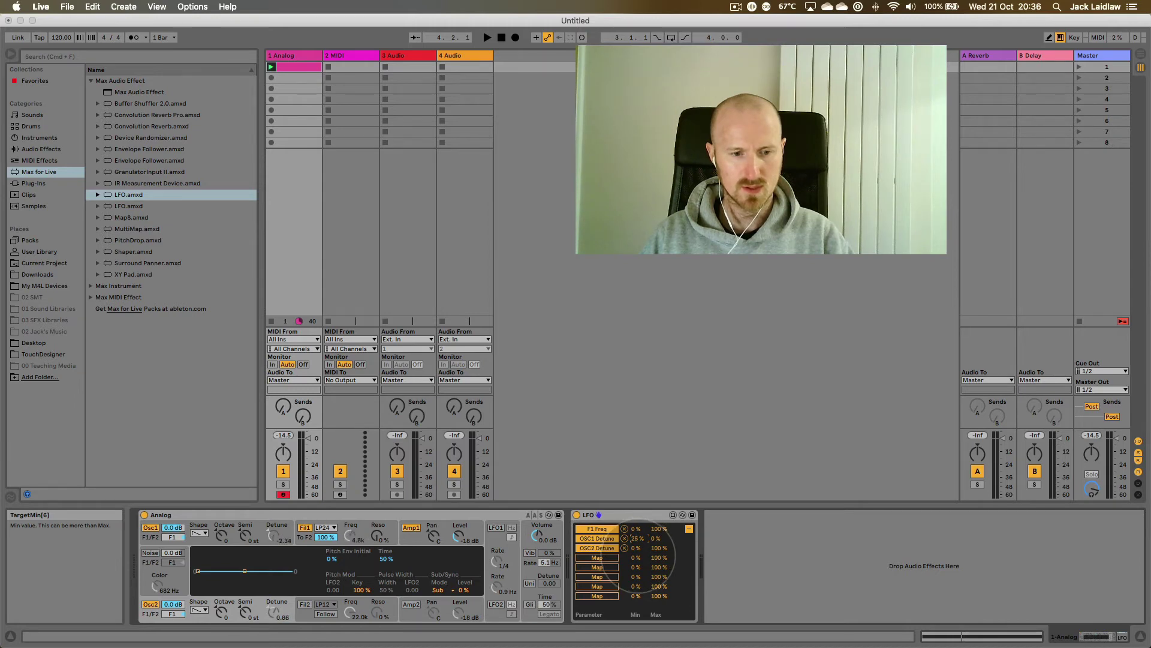
{"action": "left_click_drag", "start_coordinate": [636, 539], "coordinate": [682, 489]}
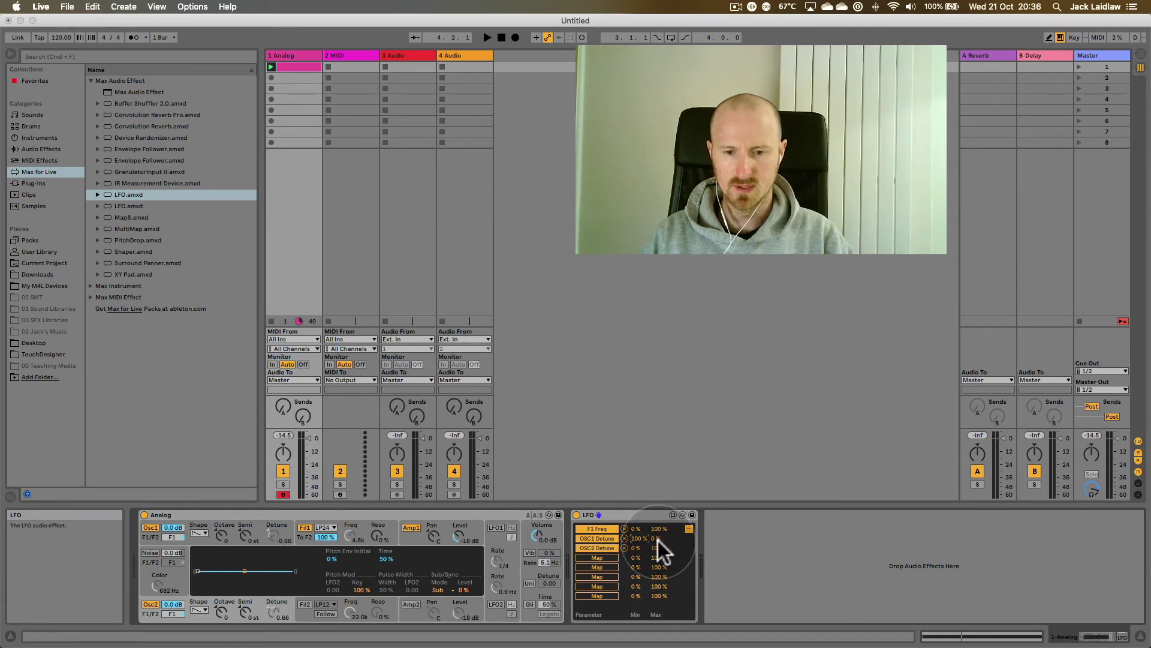
Step: Hide the multimap list and lower the Max LFO's depth to 36.2%
{"action": "left_click", "coordinate": [690, 529]}
{"action": "left_click_drag", "start_coordinate": [628, 607], "coordinate": [626, 646]}
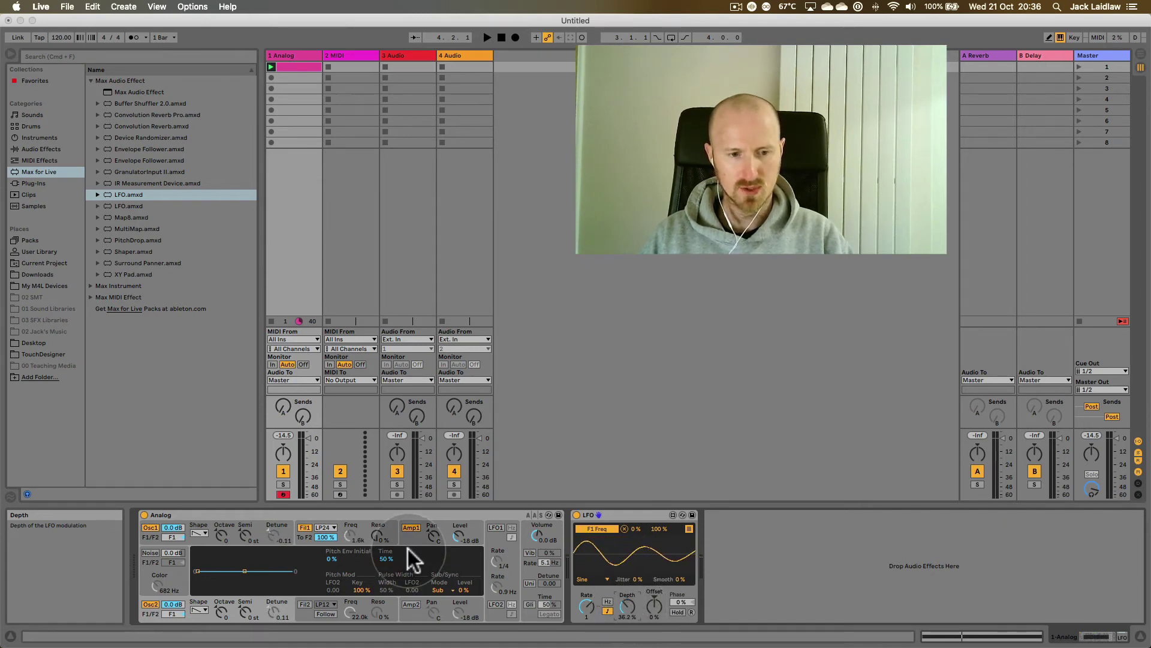
Step: Try the Max LFO's depth at 100% and at about 24%
{"action": "left_click", "coordinate": [271, 534]}
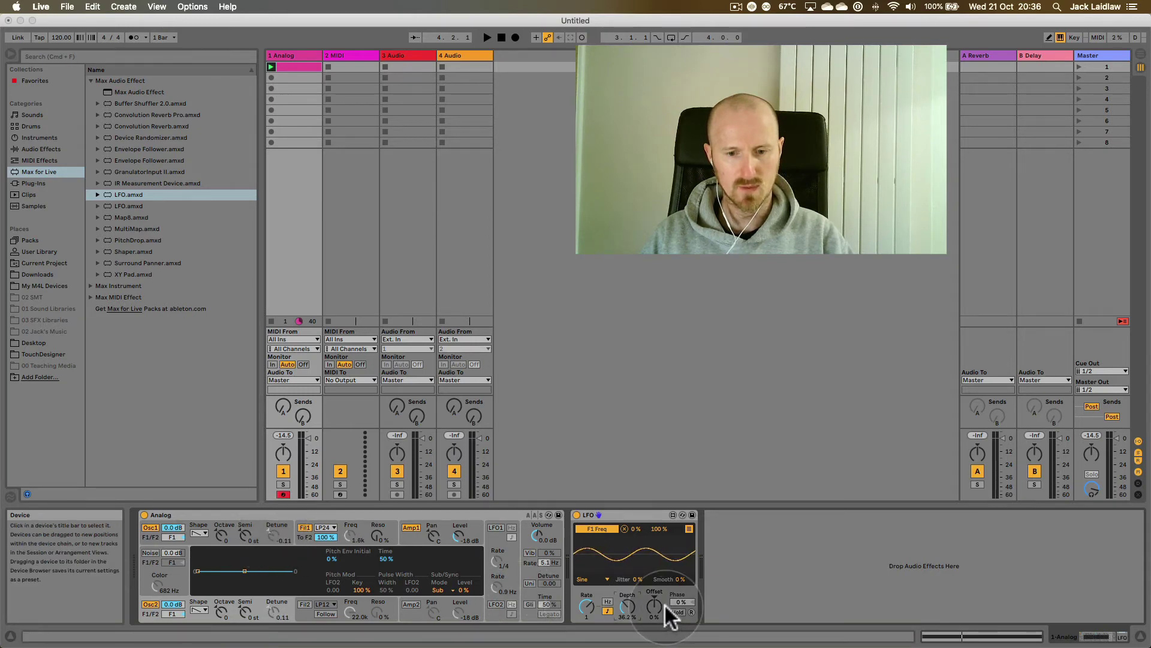
{"action": "left_click_drag", "start_coordinate": [621, 605], "coordinate": [624, 606]}
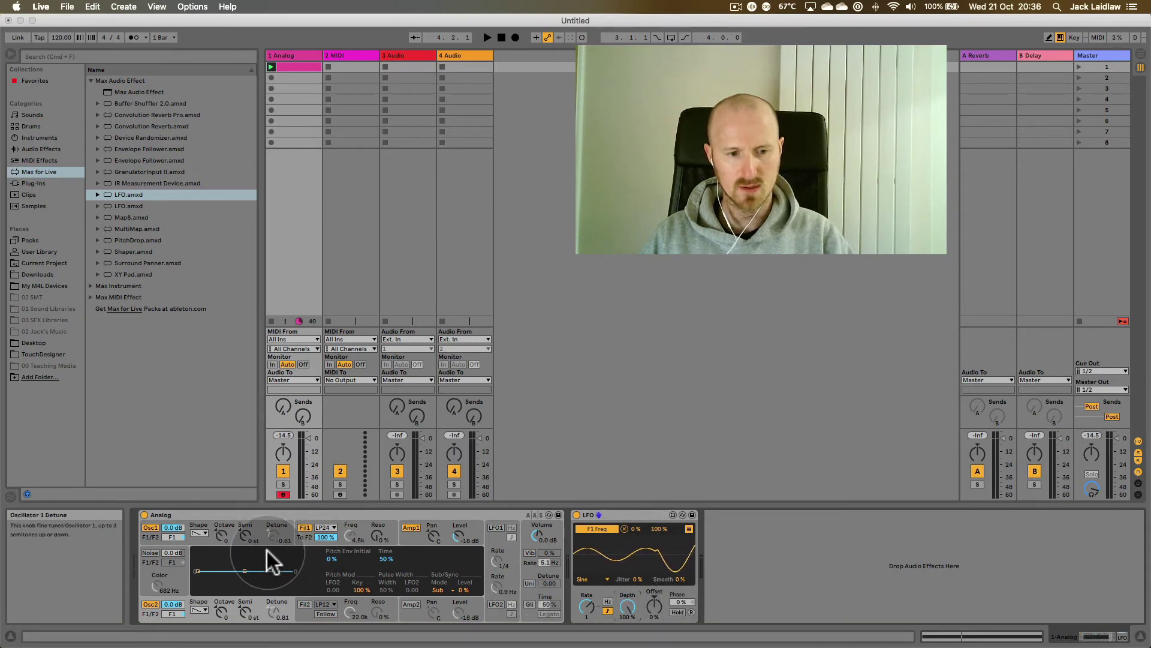
{"action": "left_click_drag", "start_coordinate": [627, 606], "coordinate": [623, 620]}
{"action": "left_click", "coordinate": [680, 354]}
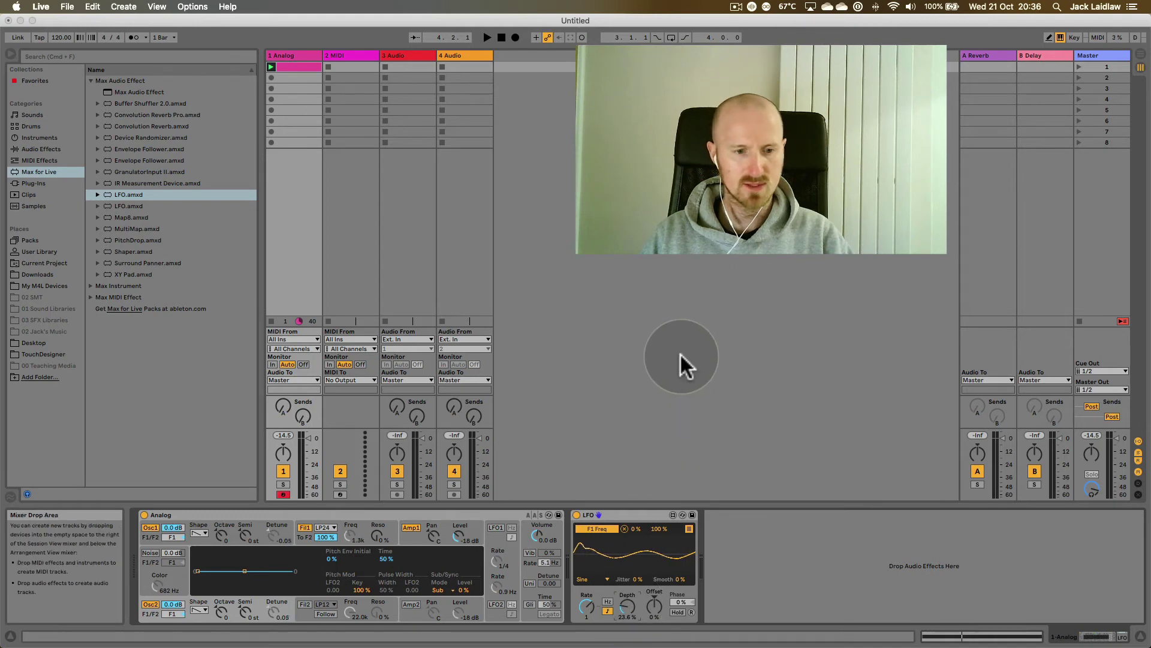
Step: While playing the clip, switch the Max LFO to a Hz-based rate of 0.21 Hz and set its depth to 41.7%
{"action": "key", "text": "space"}
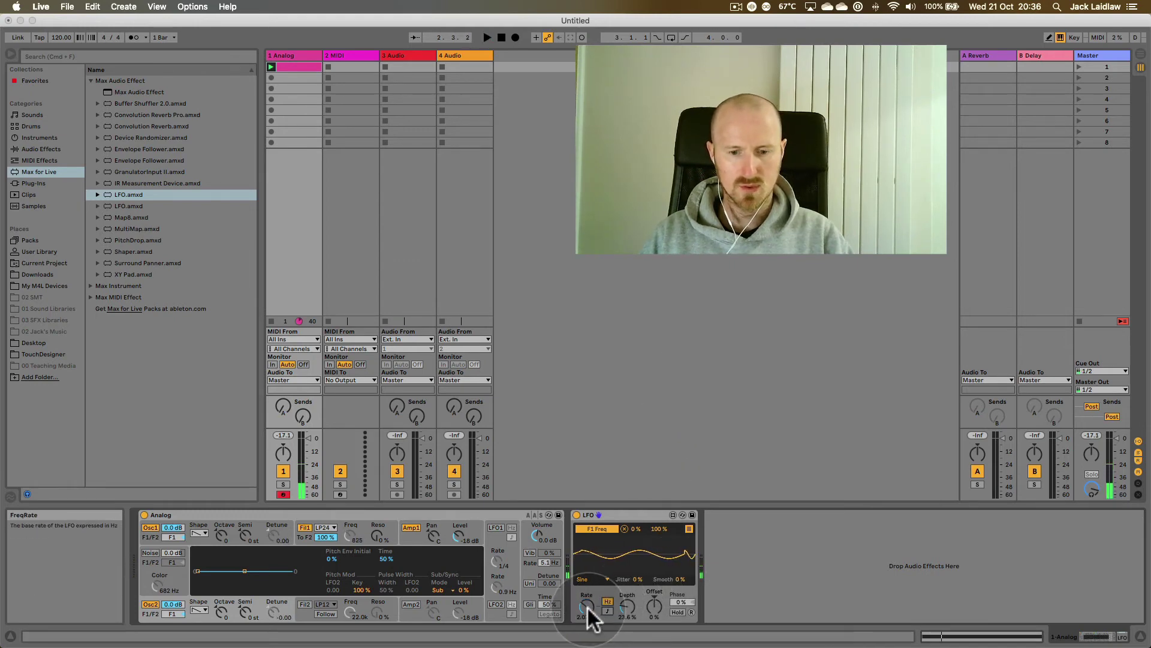
{"action": "left_click", "coordinate": [607, 600]}
{"action": "left_click_drag", "start_coordinate": [590, 601], "coordinate": [633, 596]}
{"action": "key", "text": "space"}
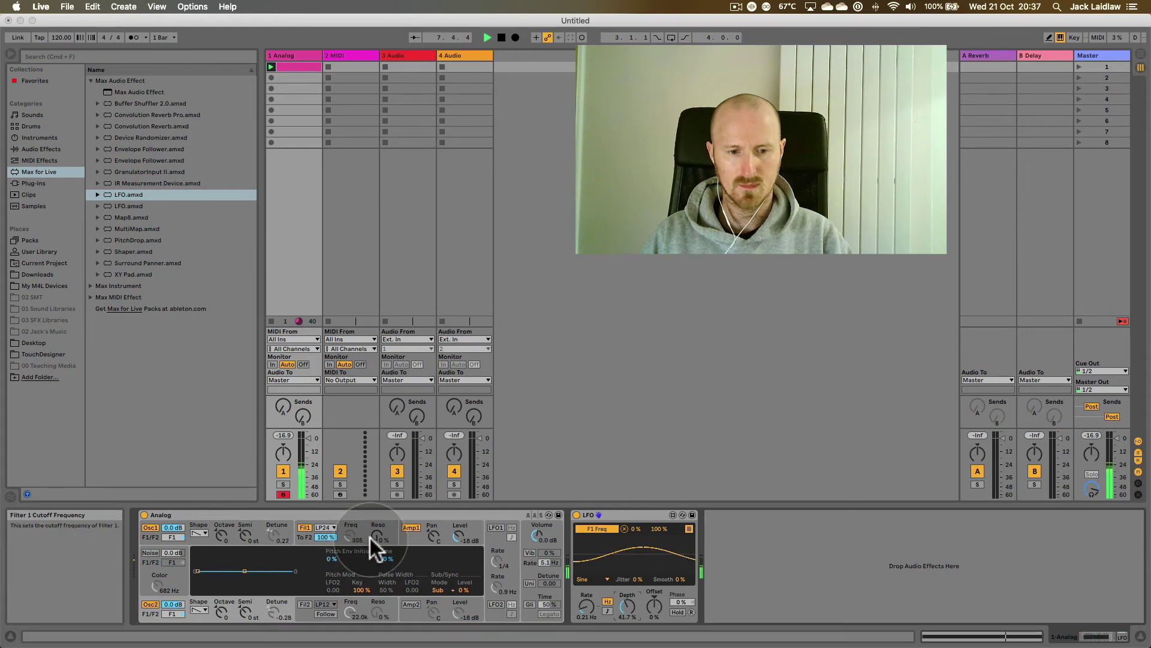
Step: Raise Filter 1's resonance to 30%, audition the clip and set the Max LFO's rate to 0.52 Hz
{"action": "mouse_move", "coordinate": [377, 534]}
{"action": "left_mouse_down"}
{"action": "mouse_move", "coordinate": [377, 517]}
{"action": "mouse_move", "coordinate": [375, 538]}
{"action": "left_mouse_up"}
{"action": "left_click", "coordinate": [351, 537]}
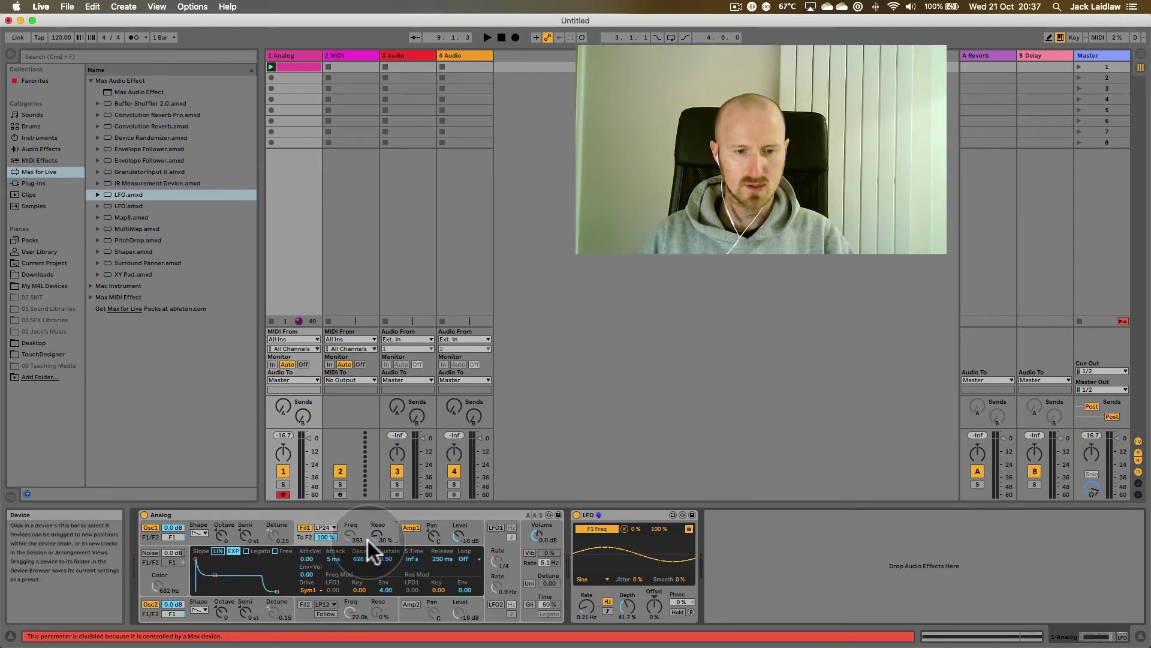
{"action": "key", "text": "space"}
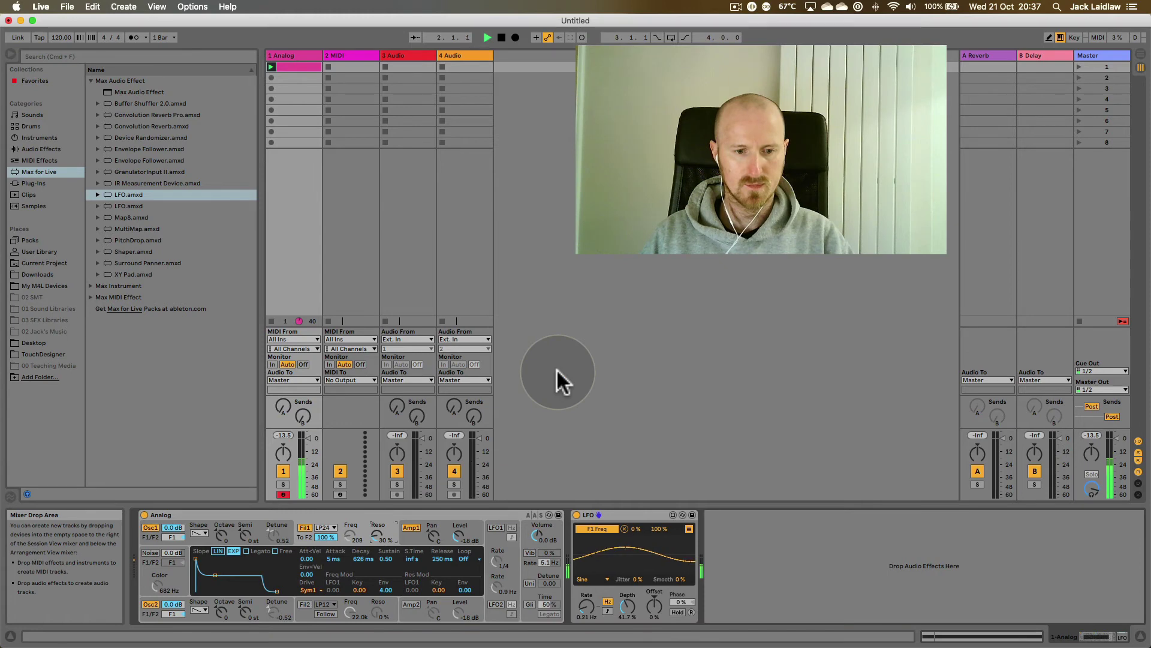
{"action": "key", "text": "space"}
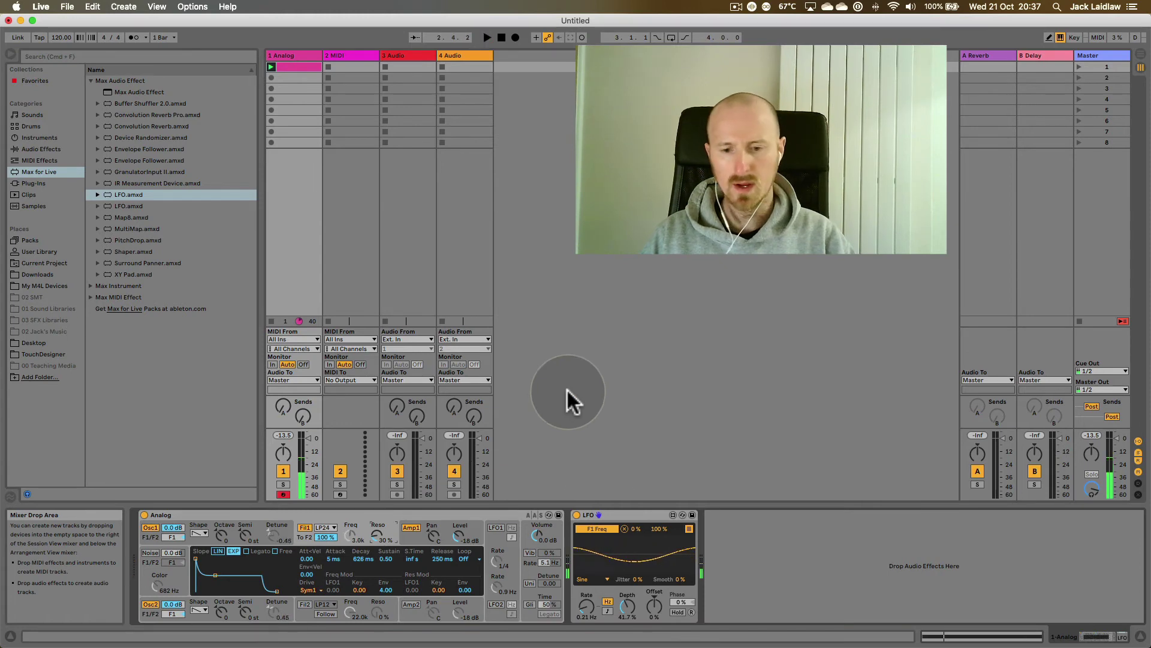
{"action": "left_click_drag", "start_coordinate": [589, 606], "coordinate": [589, 595]}
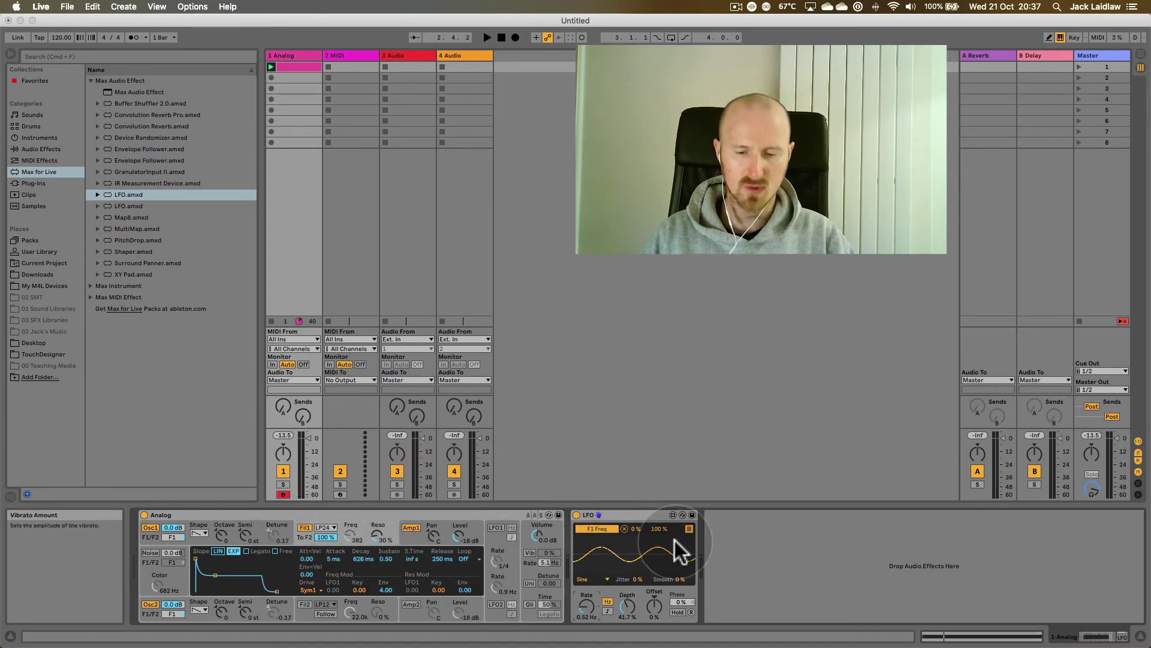
Step: Turn on Analog's LFO1, set Amp 1's LFO1 level modulation to 0.71 and play the clip
{"action": "left_click", "coordinate": [494, 528]}
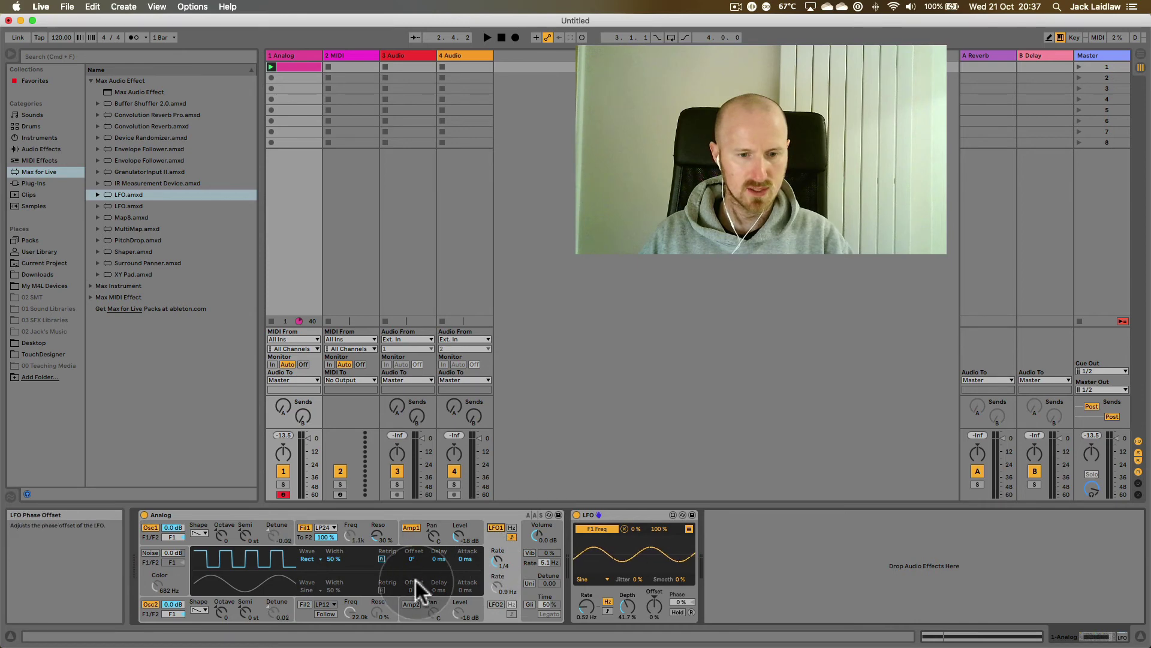
{"action": "left_click", "coordinate": [417, 537]}
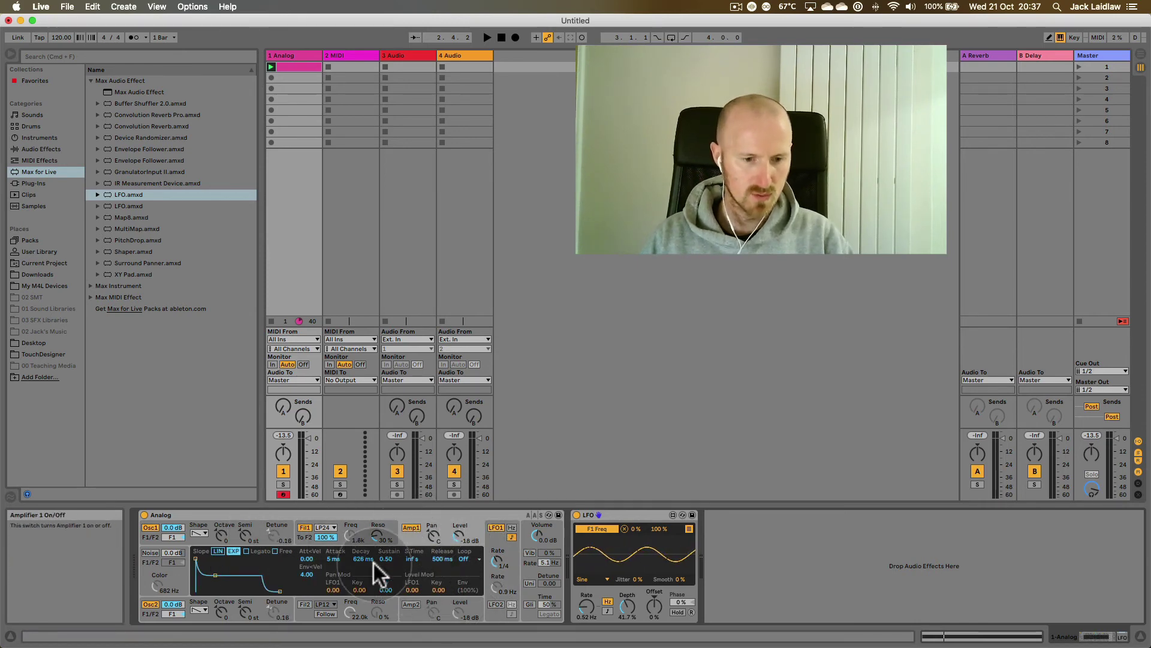
{"action": "left_click_drag", "start_coordinate": [412, 590], "coordinate": [412, 577]}
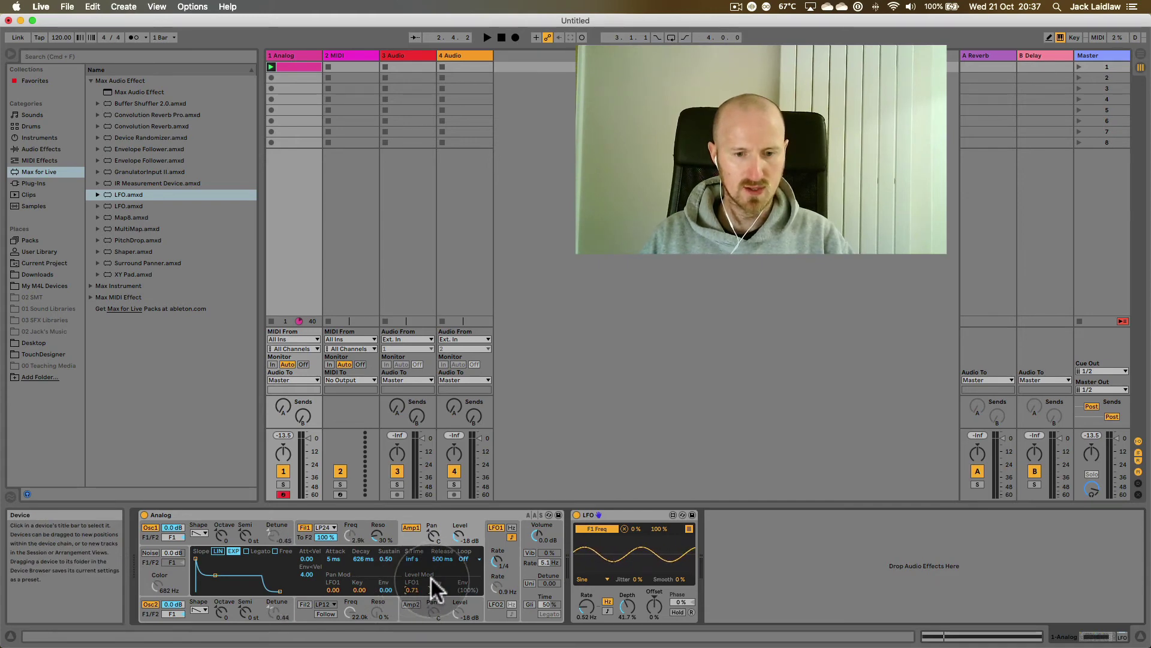
{"action": "key", "text": "space"}
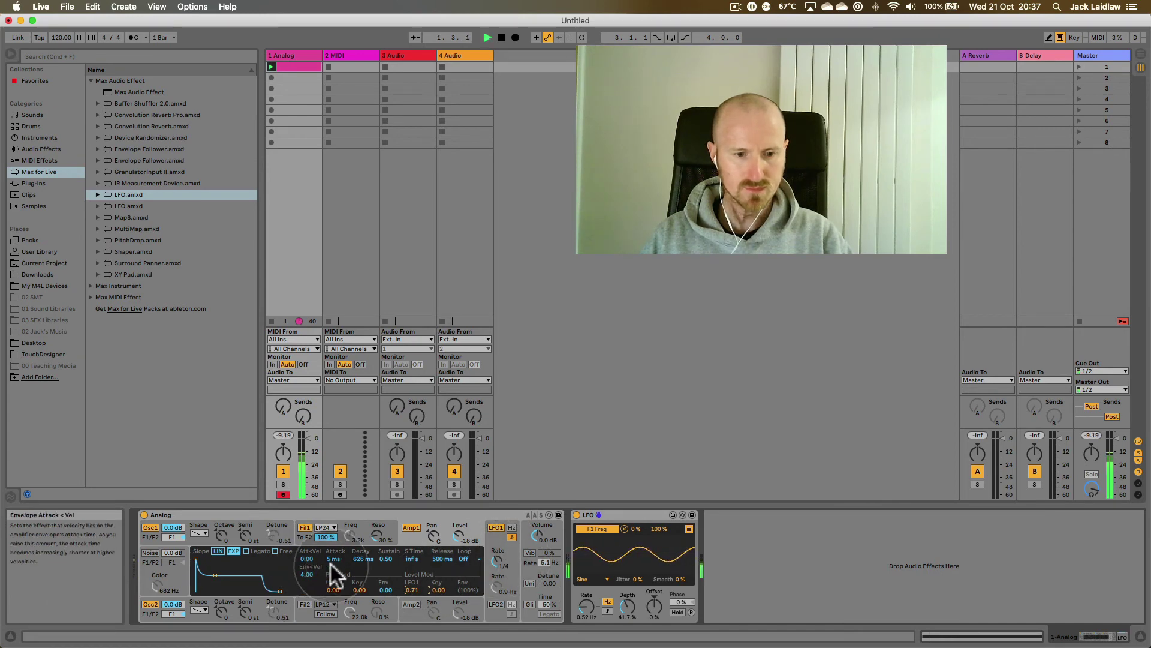
Step: Stop playback and change the waveform of Analog's LFO1 to Tri
{"action": "left_click", "coordinate": [489, 537]}
{"action": "key", "text": "space"}
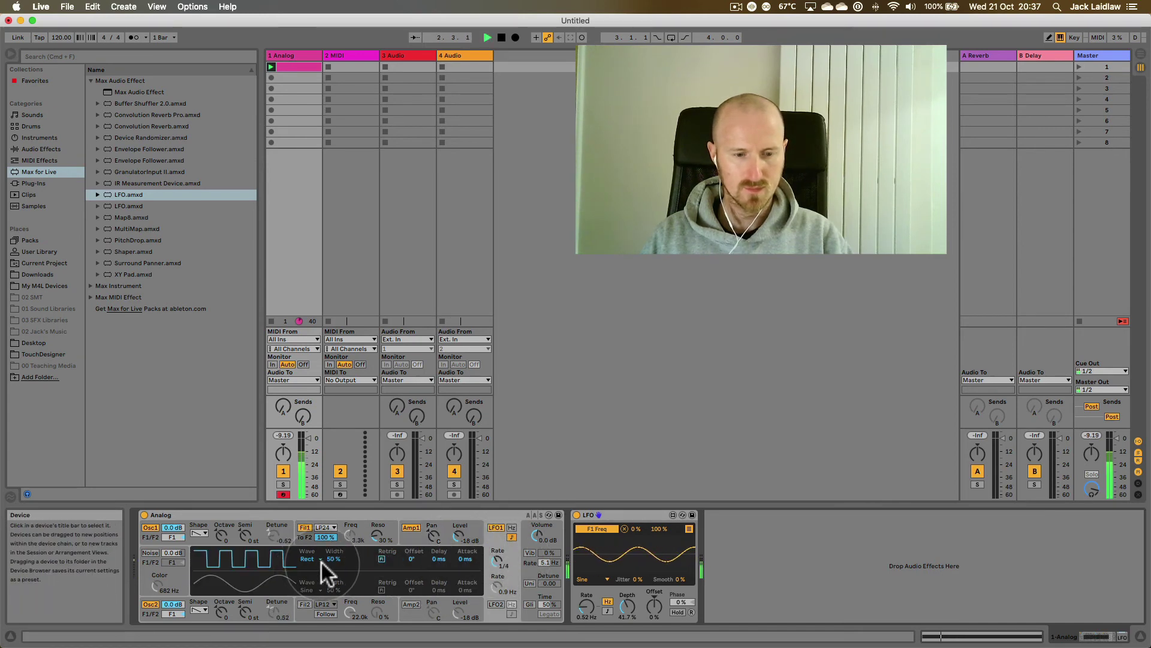
{"action": "left_click", "coordinate": [318, 559]}
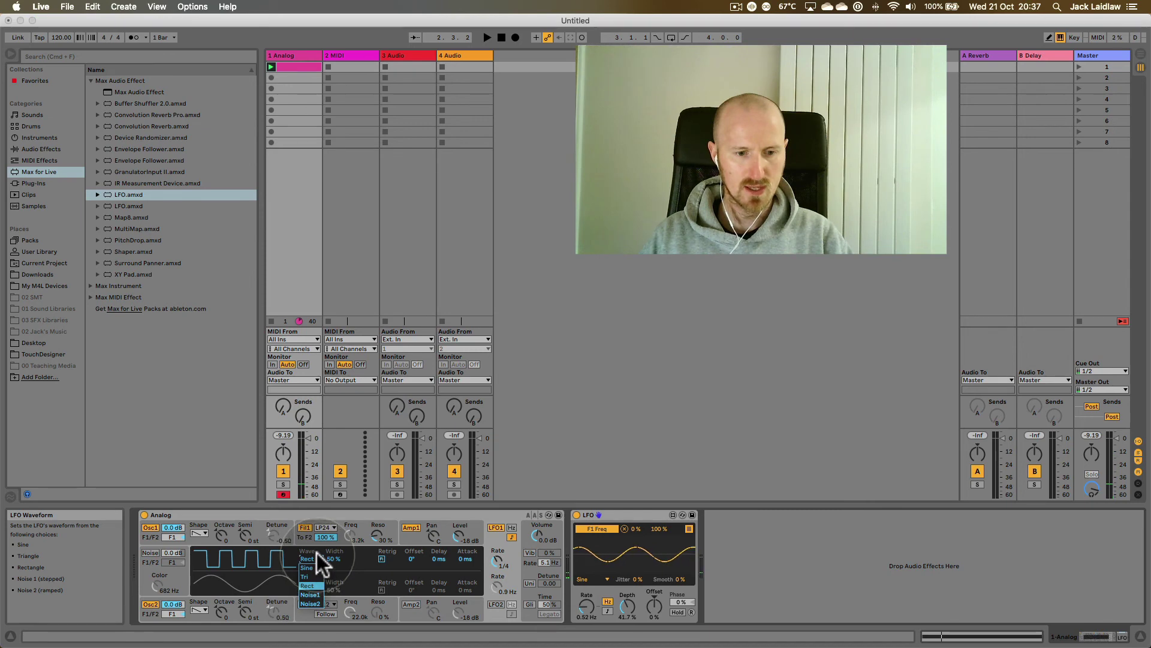
{"action": "left_click", "coordinate": [316, 574]}
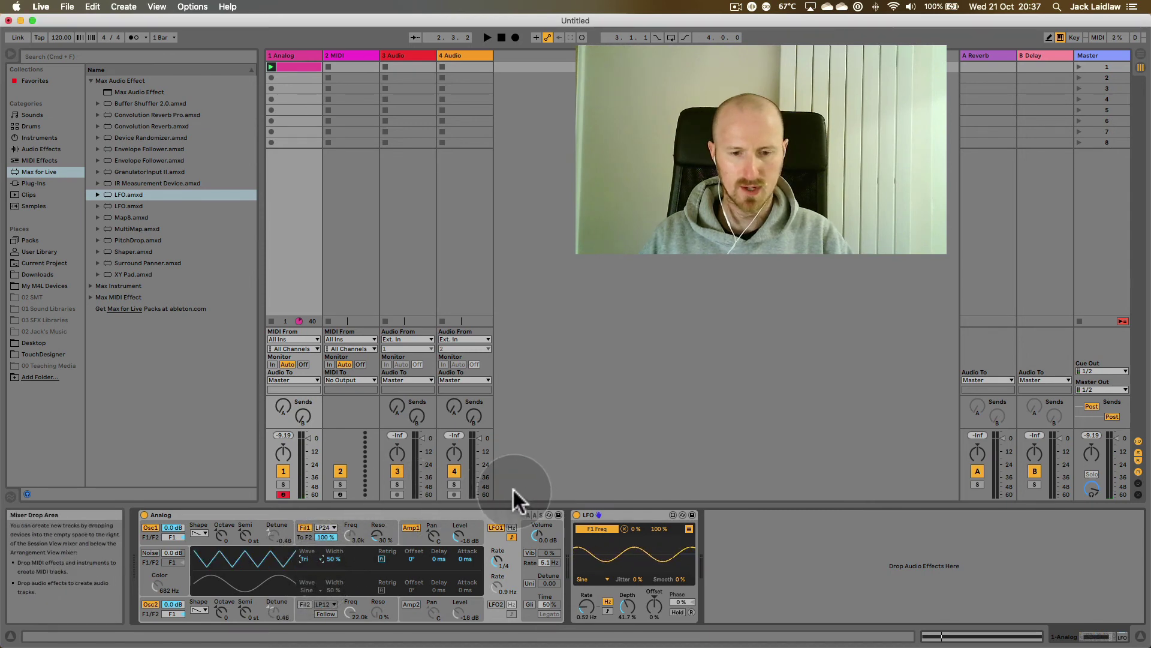
Step: Switch Analog's LFO1 from tempo-synced to Hz and set its rate to 1.9 Hz during playback
{"action": "key", "text": "space"}
{"action": "left_click", "coordinate": [512, 528]}
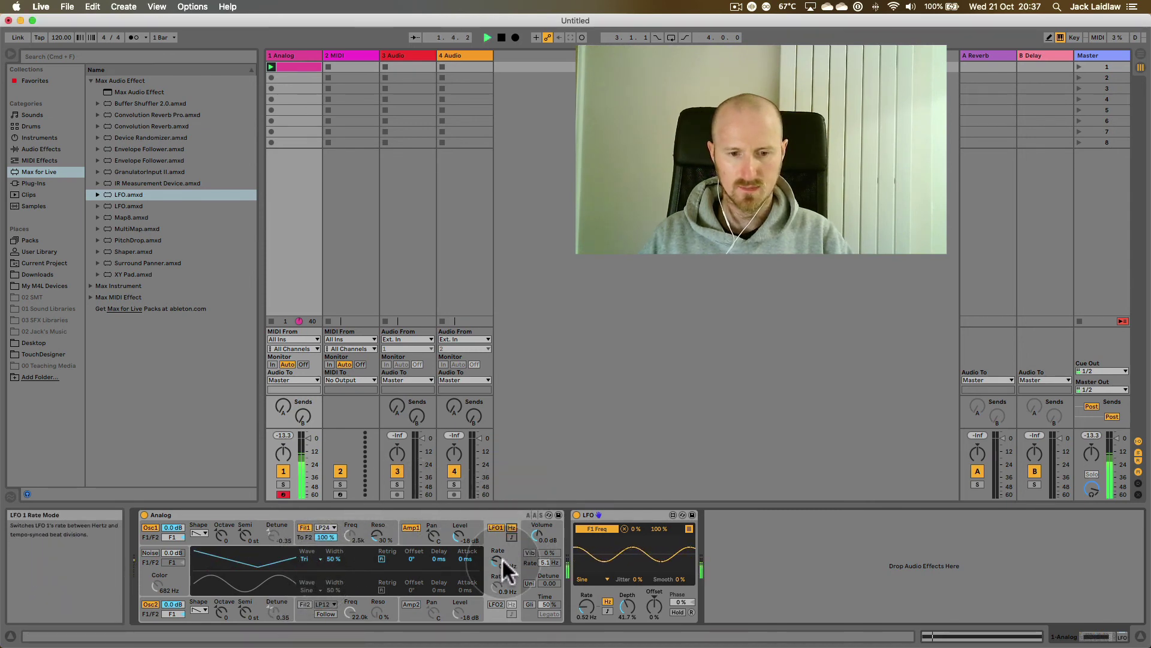
{"action": "left_click_drag", "start_coordinate": [497, 561], "coordinate": [496, 556]}
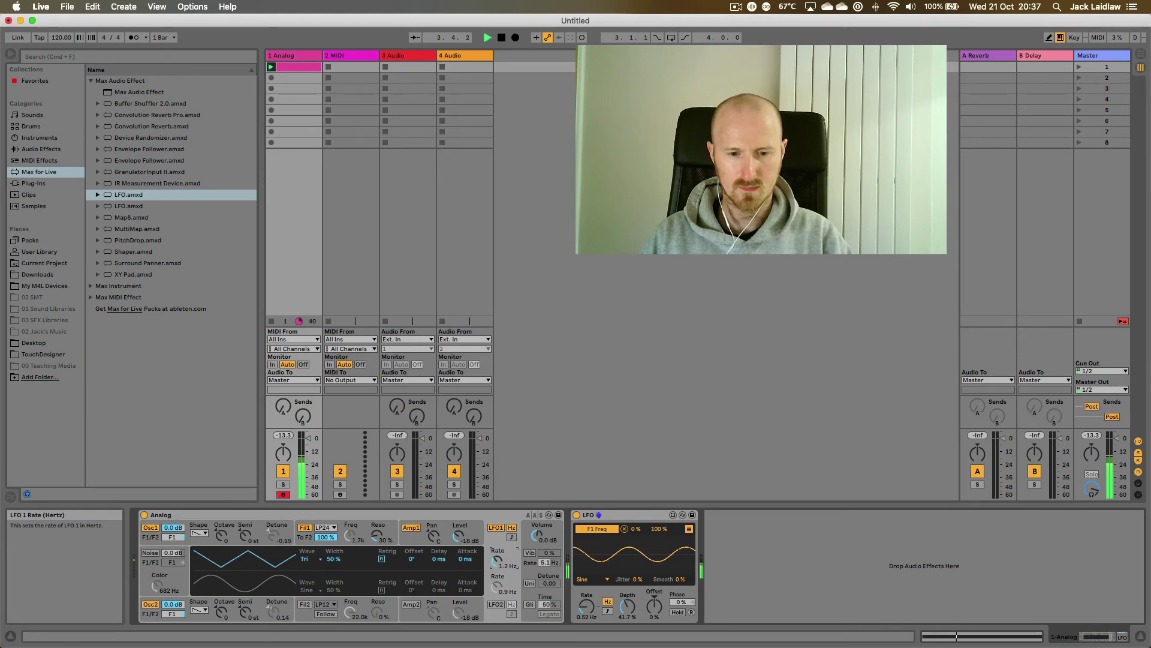
{"action": "left_click_drag", "start_coordinate": [496, 556], "coordinate": [496, 549]}
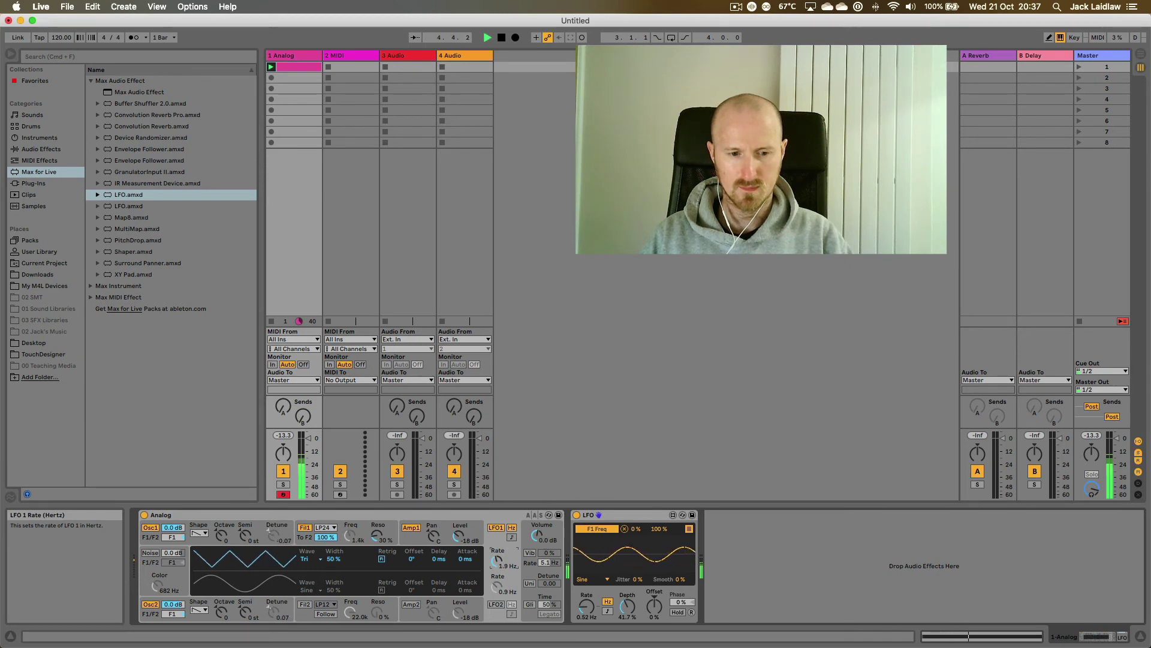
{"action": "key", "text": "space"}
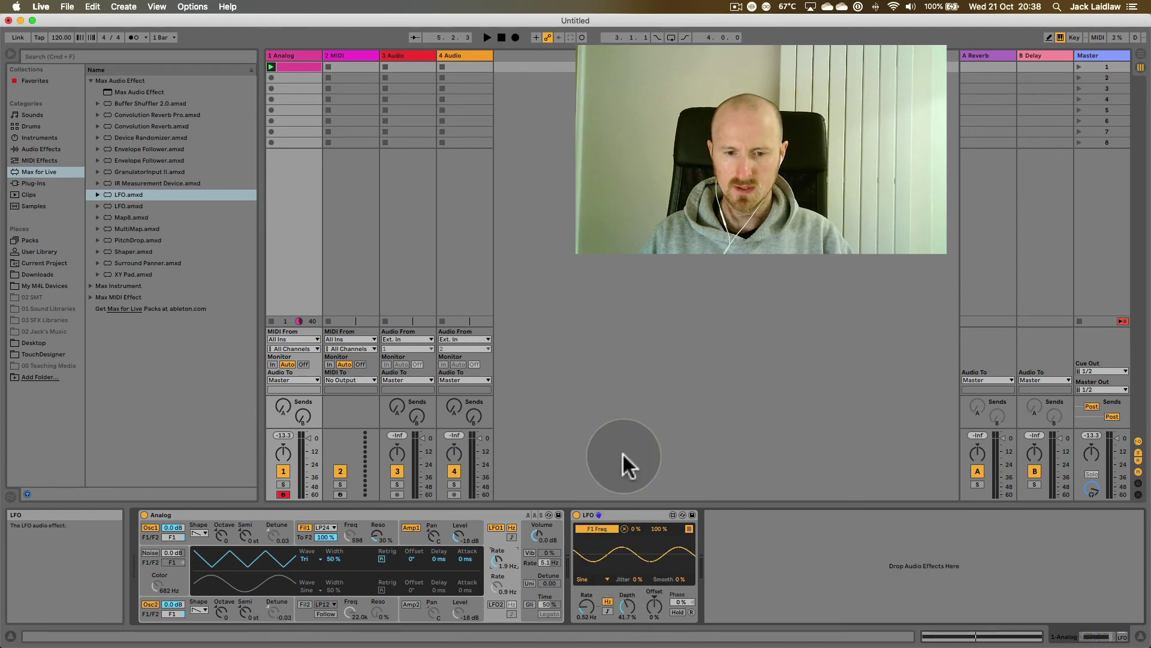
Step: Show the Max LFO's multimap list and map its fourth slot to the Rate of Analog's LFO1
{"action": "left_click", "coordinate": [689, 527]}
{"action": "left_click", "coordinate": [595, 559]}
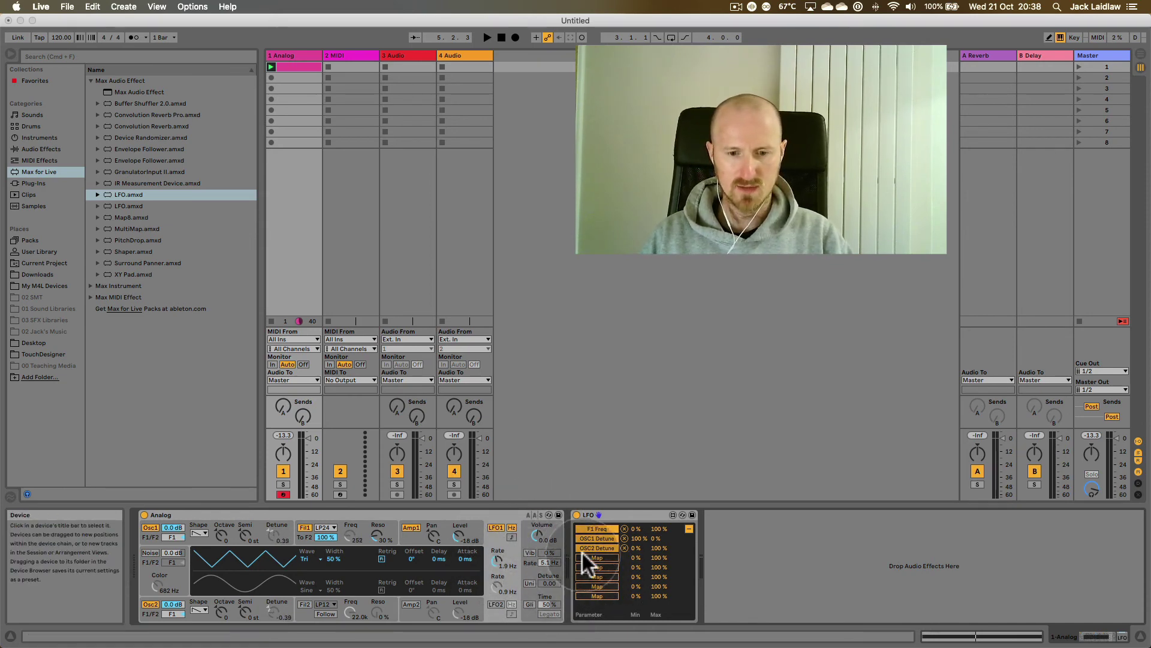
{"action": "left_click", "coordinate": [593, 557]}
{"action": "left_click", "coordinate": [498, 560]}
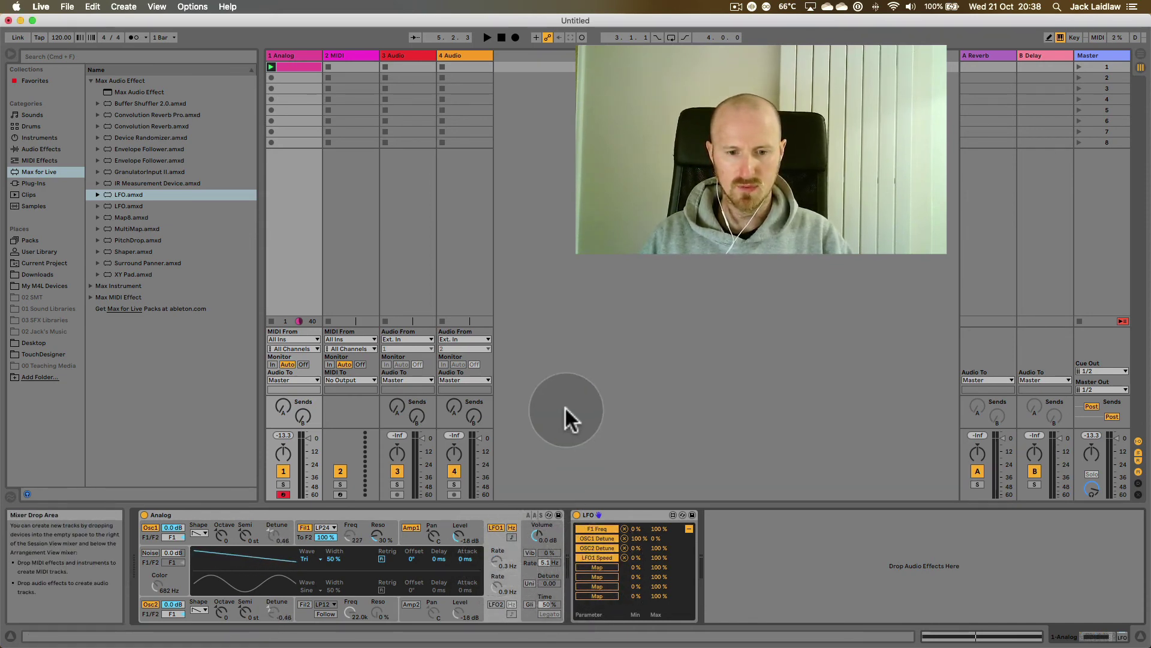
Step: During playback, set the LFO1 Speed mapping's minimum to 100% and maximum to 54%
{"action": "key", "text": "space"}
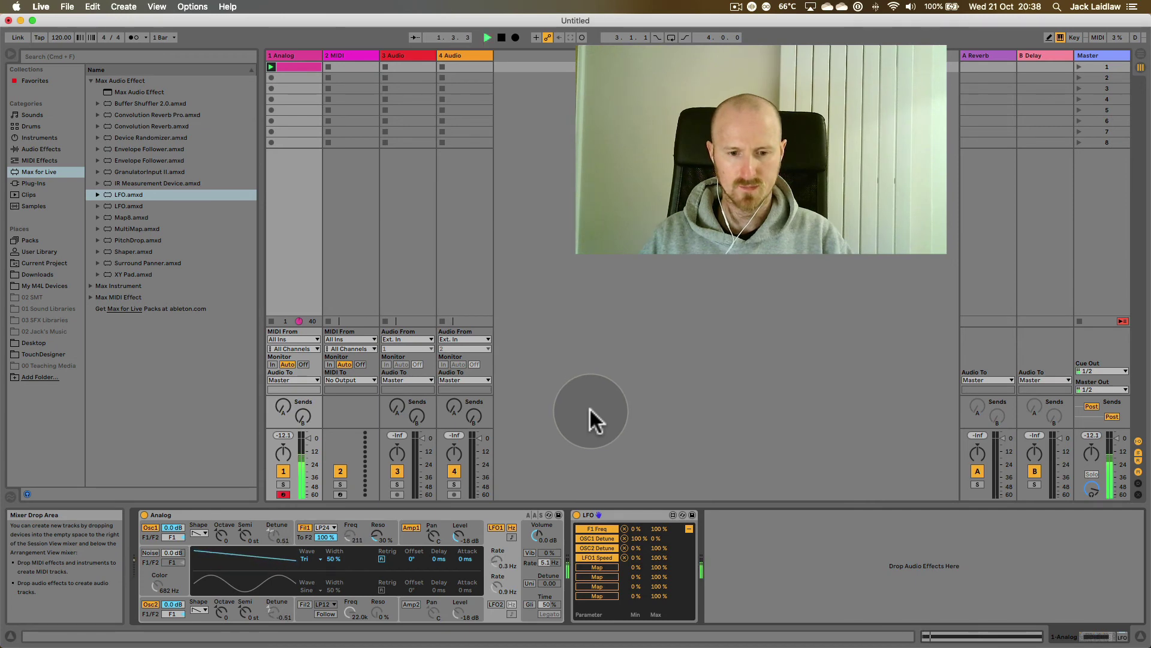
{"action": "left_click", "coordinate": [655, 563]}
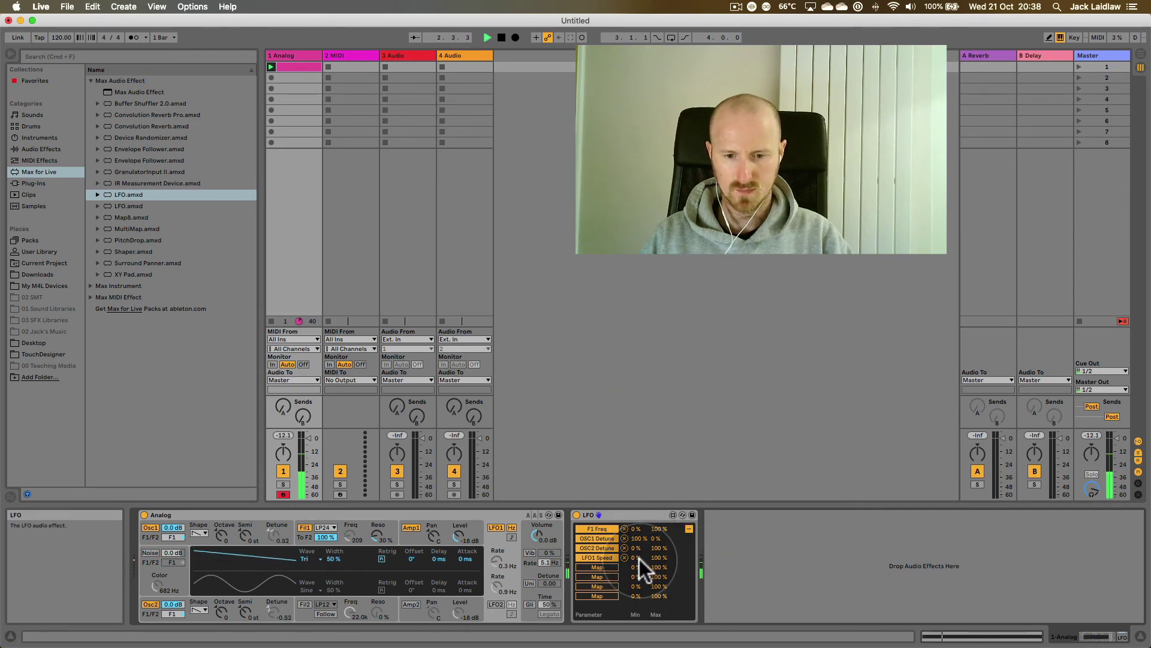
{"action": "left_click_drag", "start_coordinate": [639, 559], "coordinate": [656, 582]}
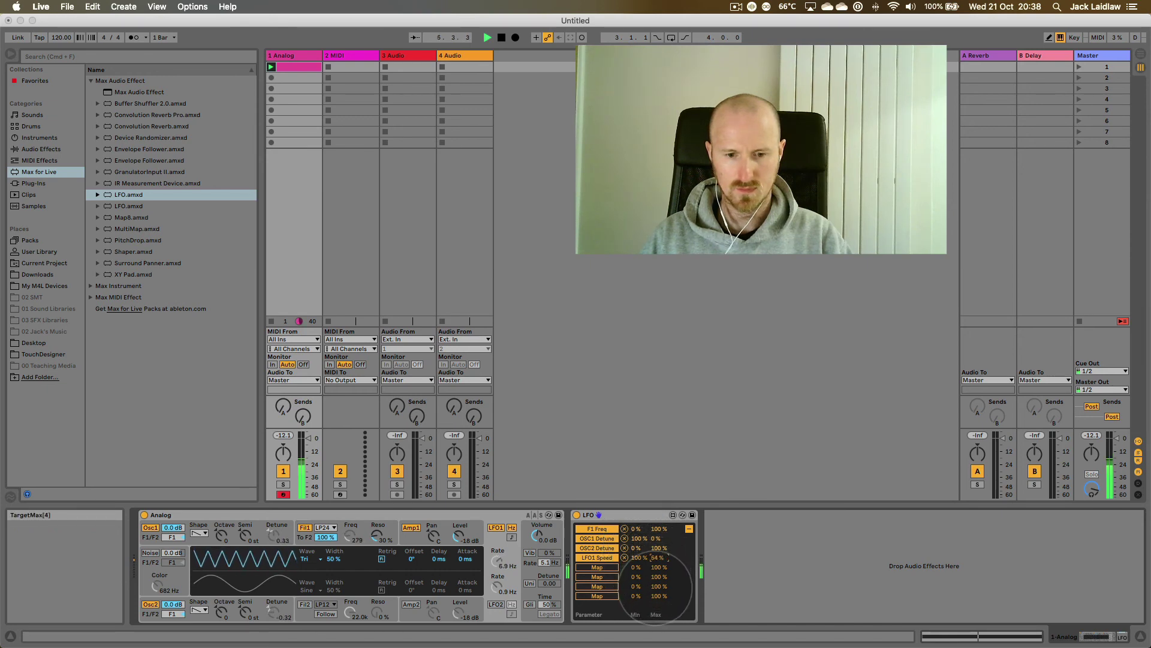
{"action": "left_click", "coordinate": [207, 564]}
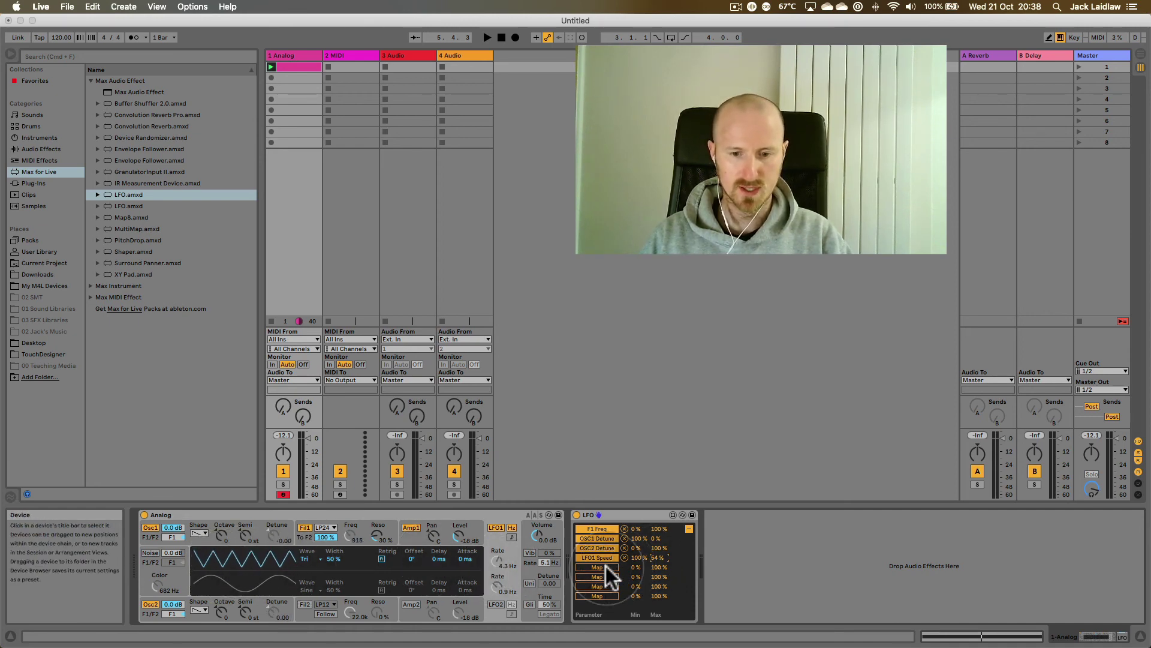
Step: Play and stop the clip several times to hear the Max LFO modulating the speed of Analog's LFO1
{"action": "key", "text": "space"}
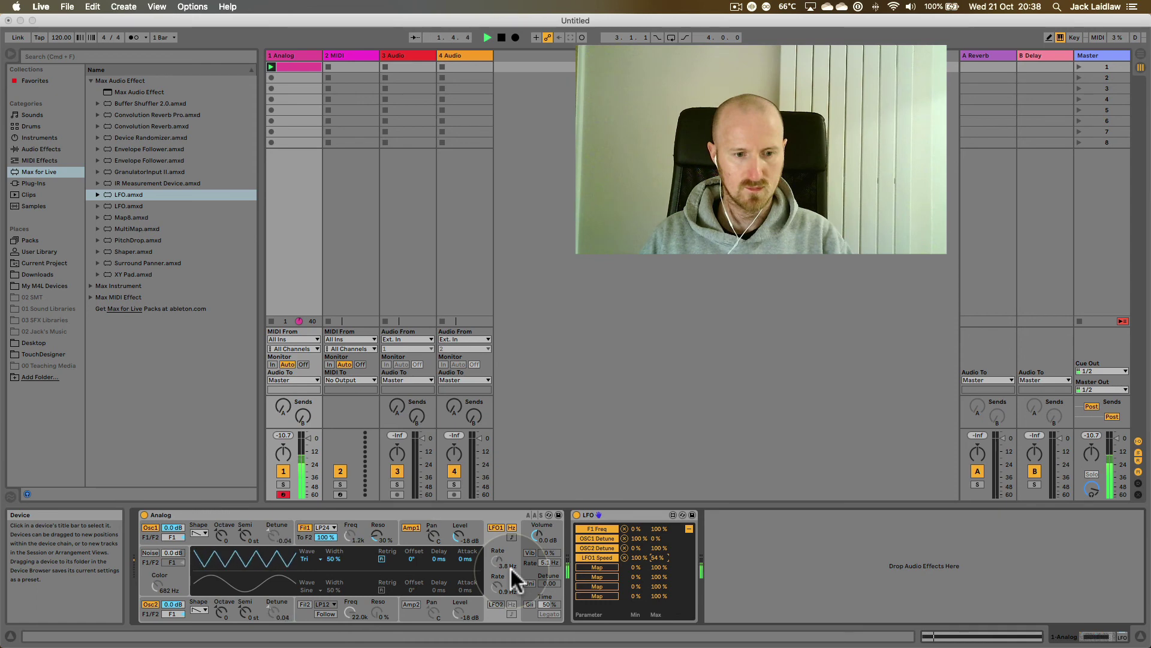
{"action": "key", "text": "space"}
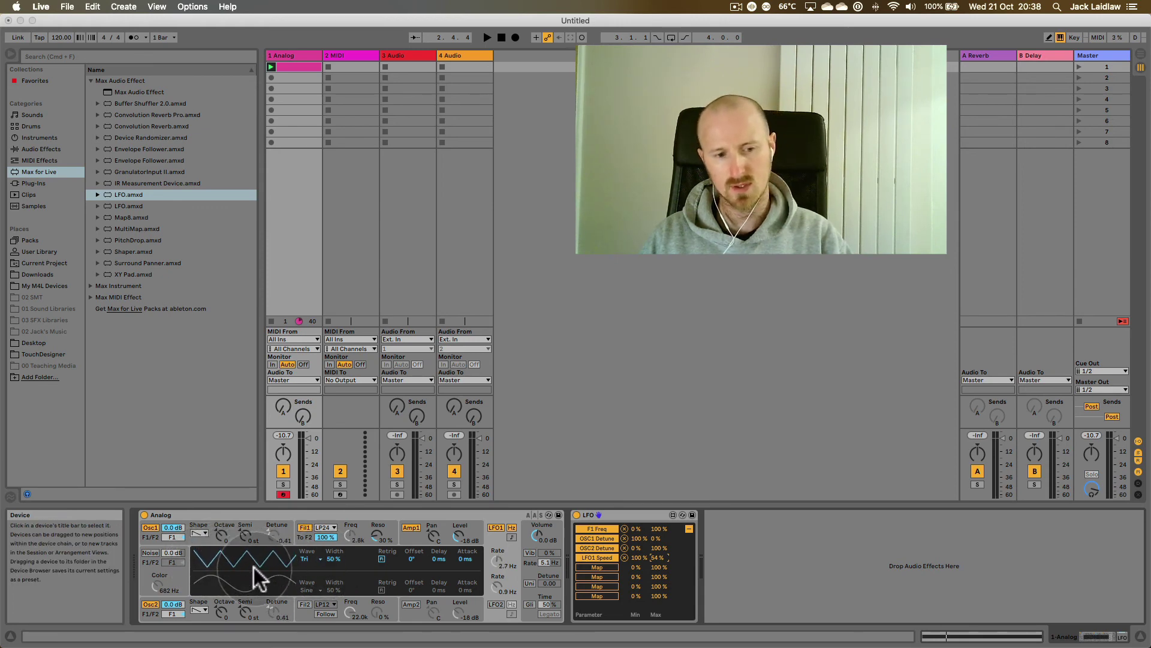
{"action": "key", "text": "space"}
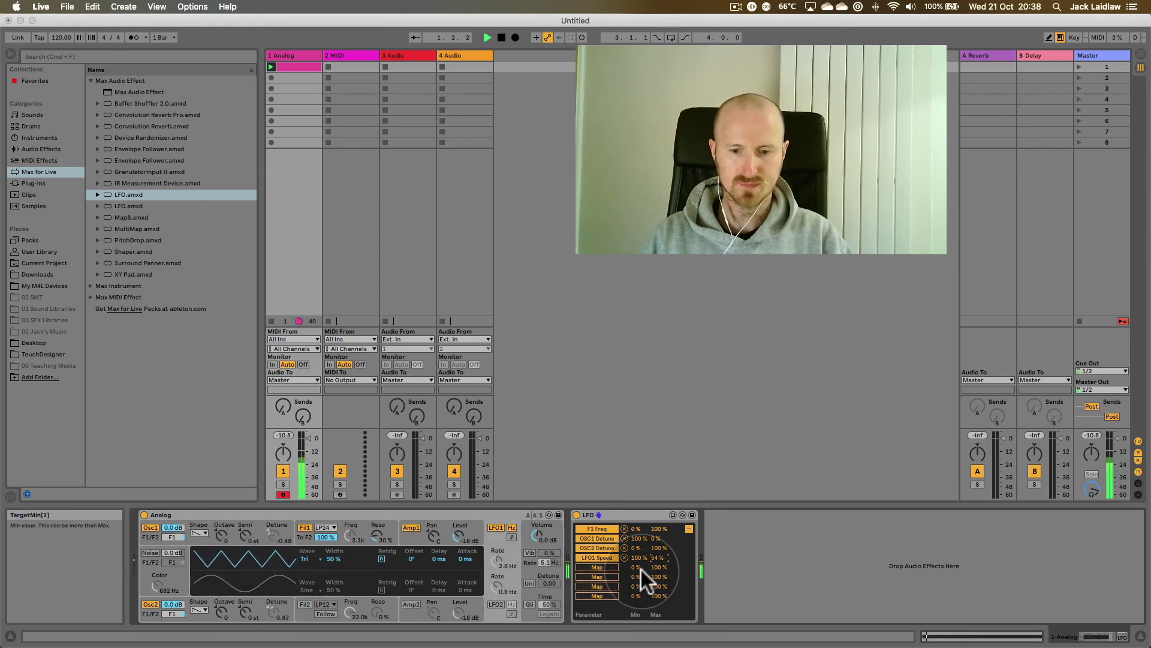
{"action": "key", "text": "space"}
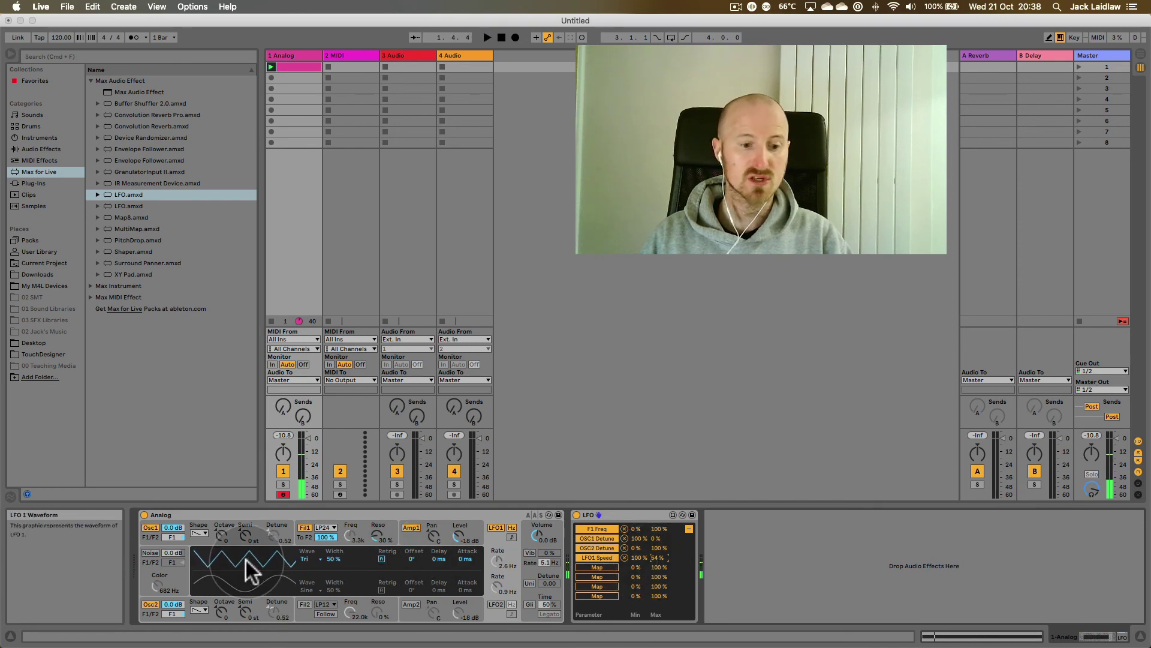
{"action": "key", "text": "space"}
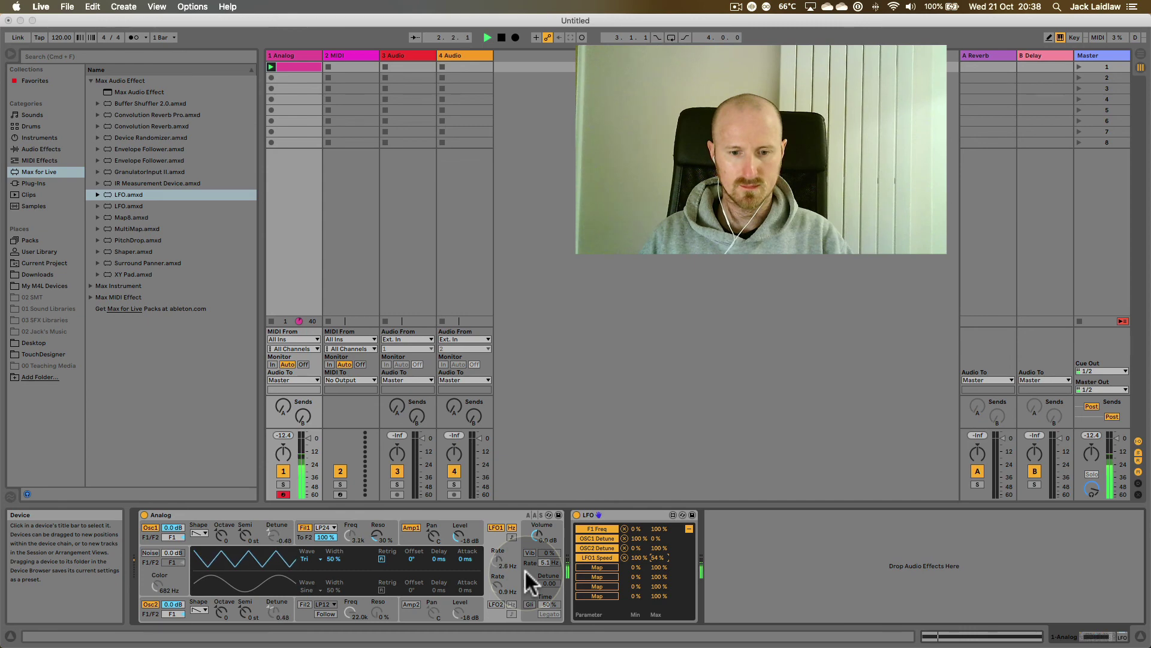
{"action": "key", "text": "space"}
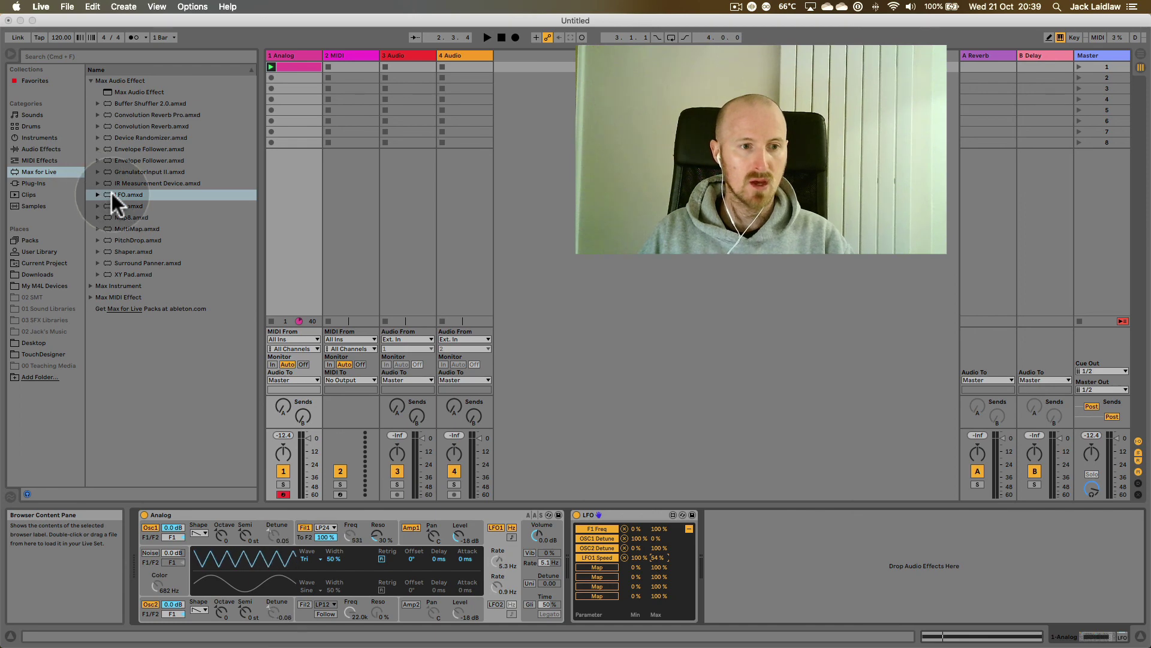
Step: Add a second Max for Live LFO after the first one and map it to the first LFO's Rate
{"action": "left_click_drag", "start_coordinate": [112, 191], "coordinate": [774, 540]}
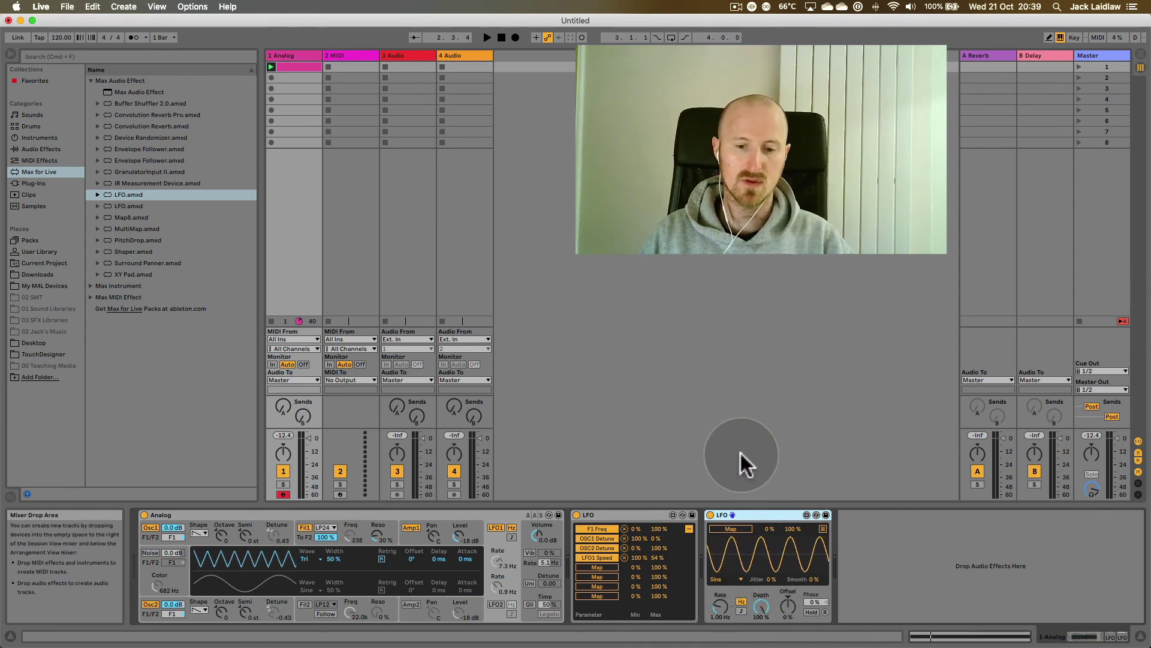
{"action": "left_click", "coordinate": [689, 529]}
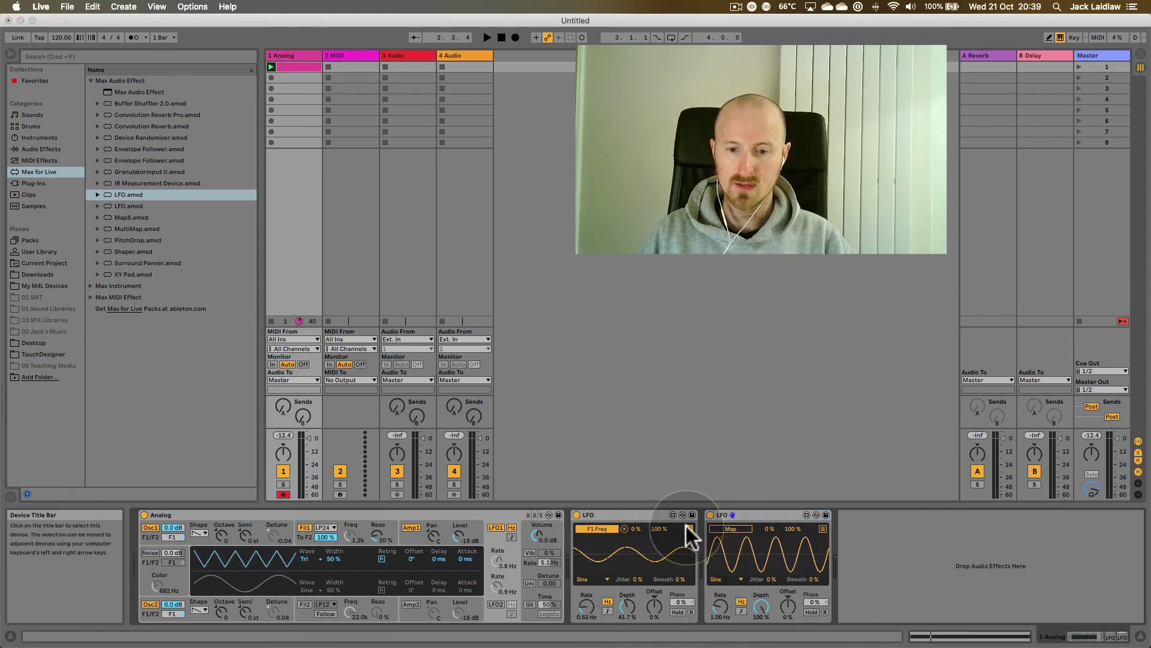
{"action": "left_click", "coordinate": [740, 529]}
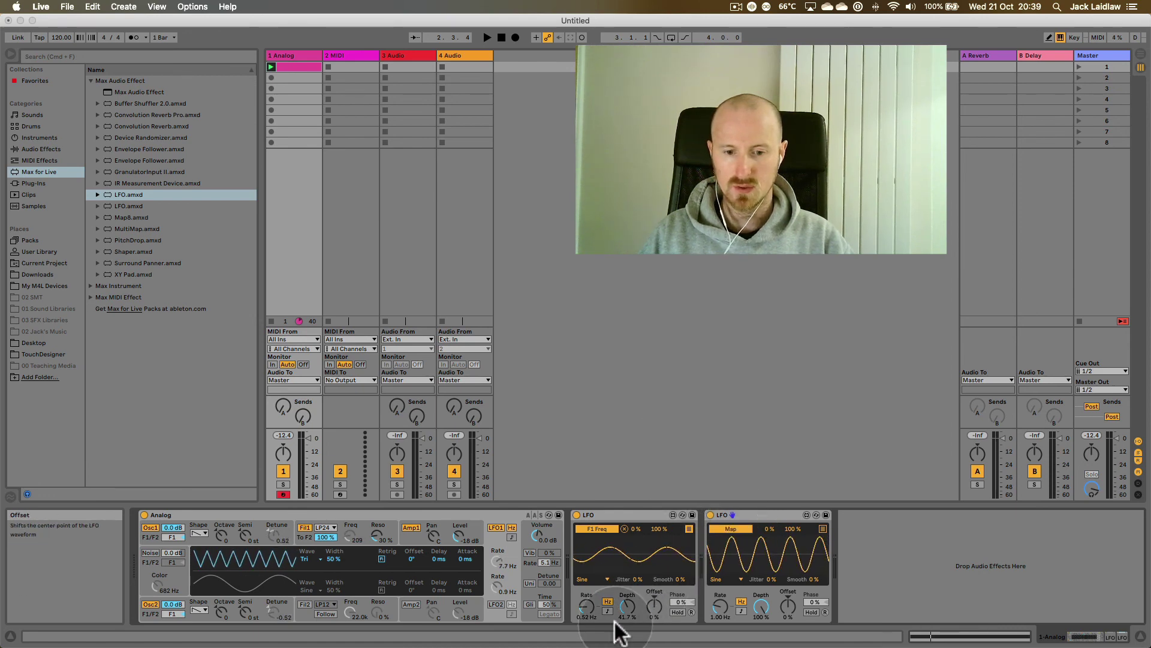
{"action": "left_click", "coordinate": [585, 605]}
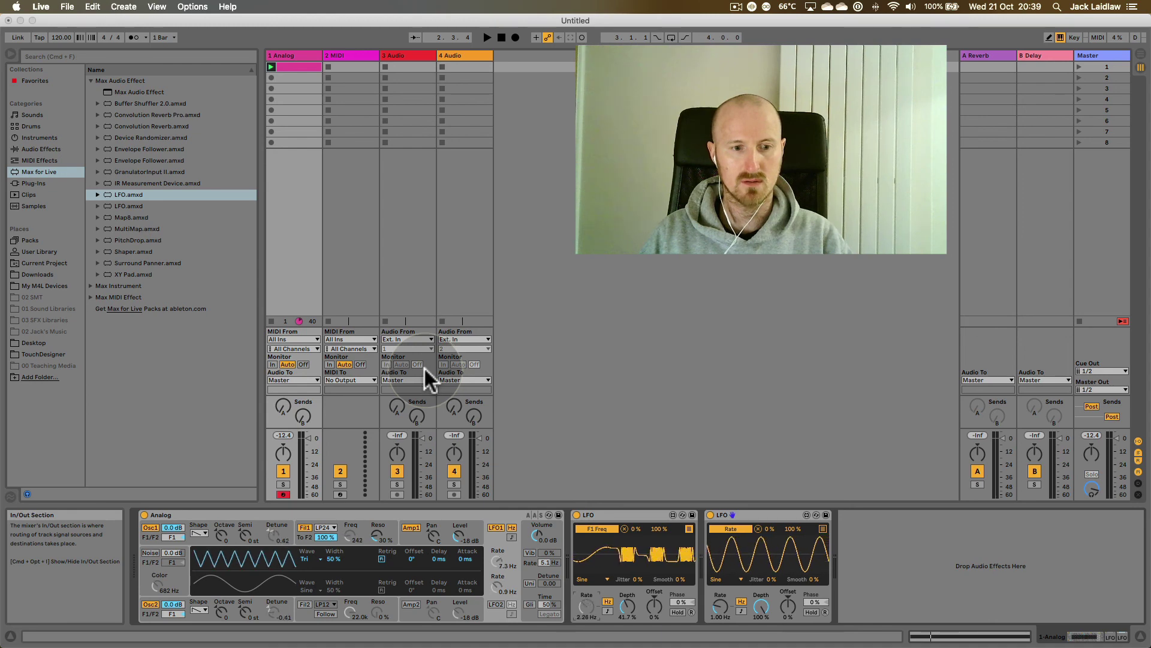
Step: While playing the clip, set the second Max LFO's depth to 32.3% and its rate to 16.9 Hz
{"action": "key", "text": "space"}
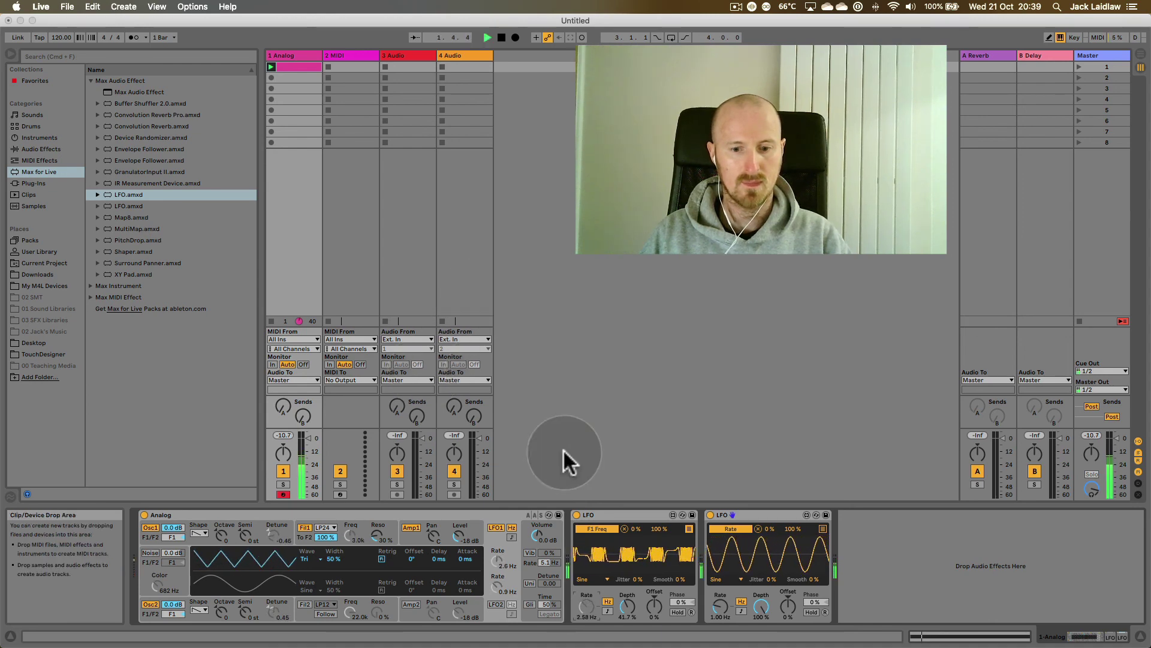
{"action": "left_click_drag", "start_coordinate": [761, 607], "coordinate": [755, 647]}
{"action": "left_click_drag", "start_coordinate": [720, 606], "coordinate": [733, 569]}
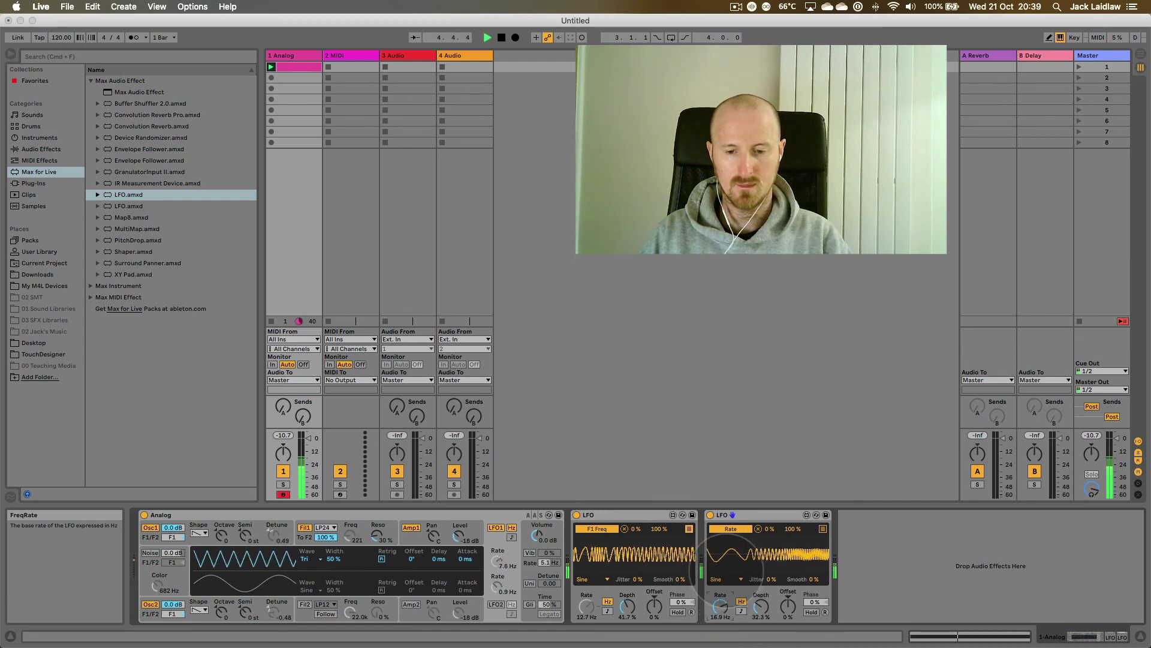
{"action": "key", "text": "space"}
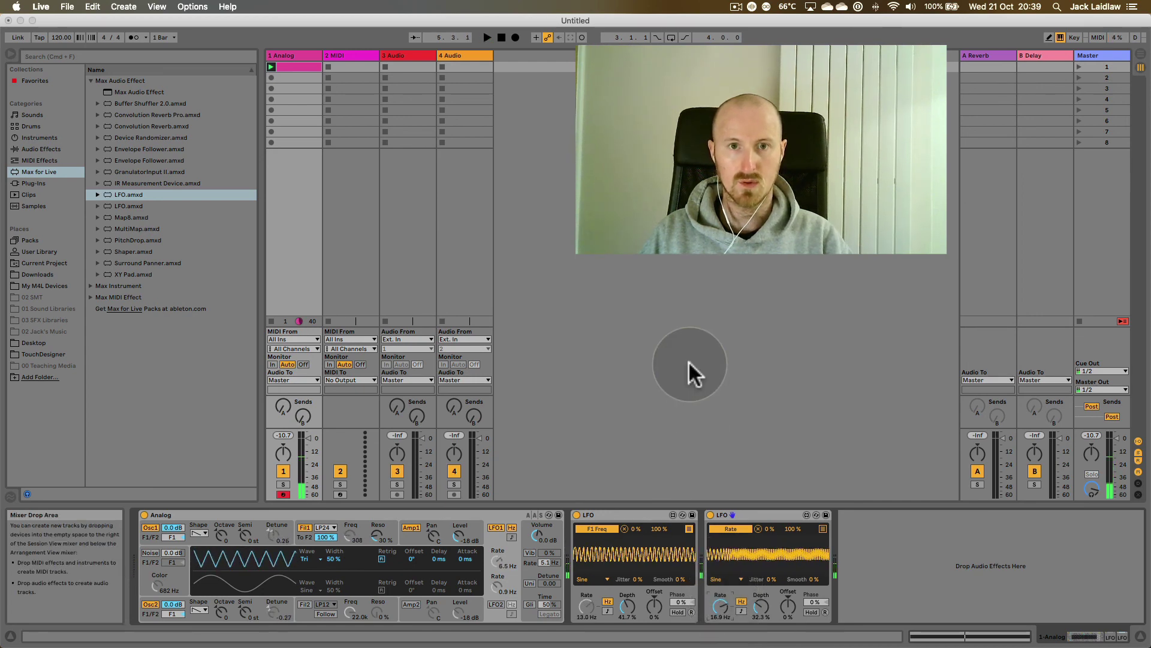